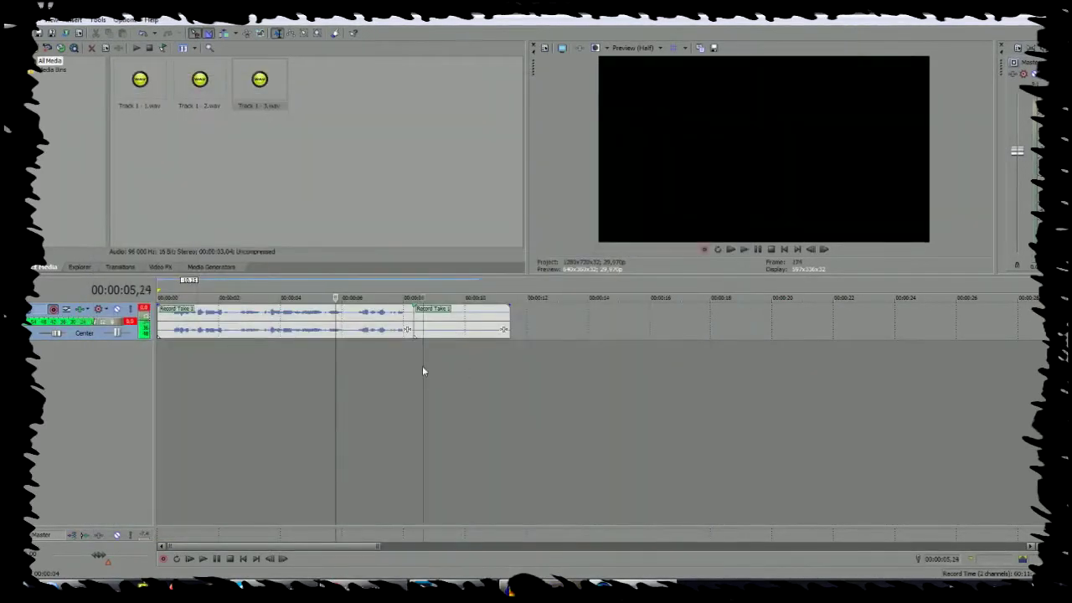
pyautogui.click(422, 365)
pyautogui.click(461, 364)
pyautogui.click(359, 361)
pyautogui.click(287, 361)
pyautogui.click(233, 359)
pyautogui.click(441, 360)
pyautogui.click(492, 360)
pyautogui.click(445, 360)
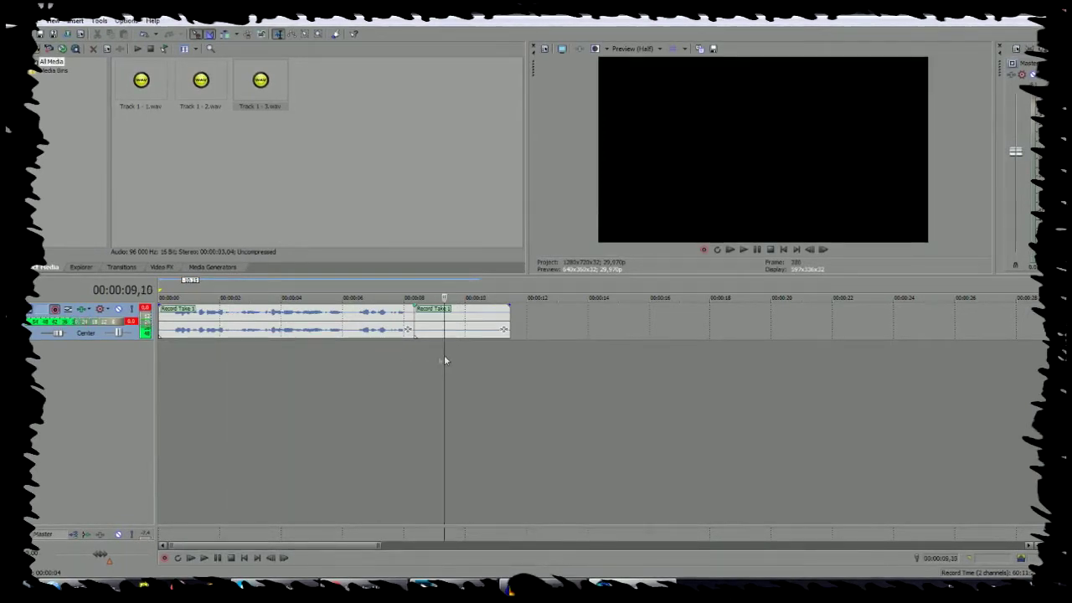
# Step: Play back the second recorded take from its start at about 8 seconds, watching the master level meter
pyautogui.click(418, 359)
pyautogui.press('space')
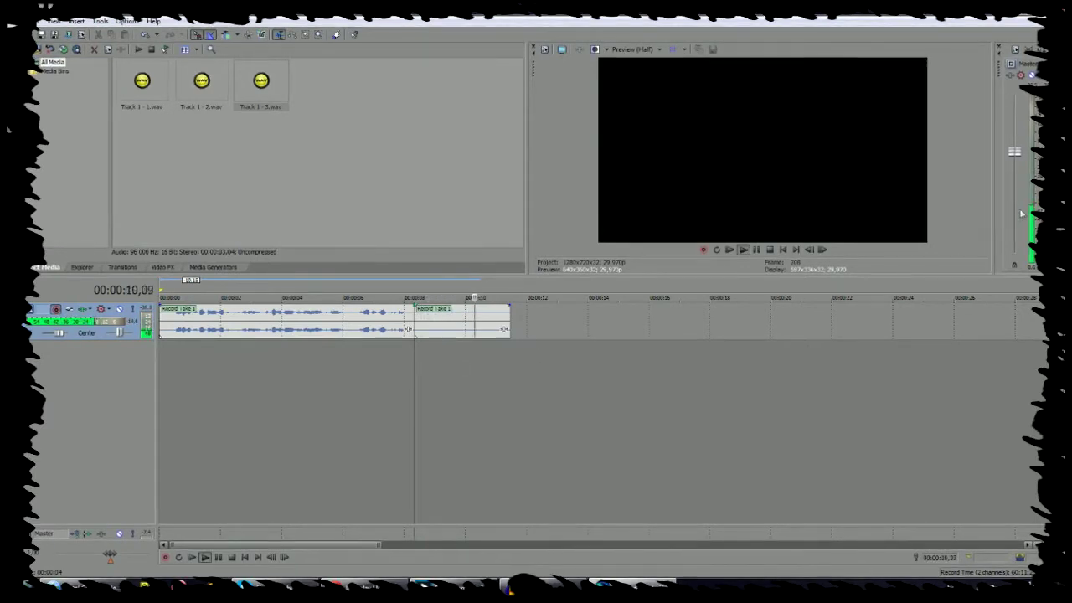
pyautogui.press('space')
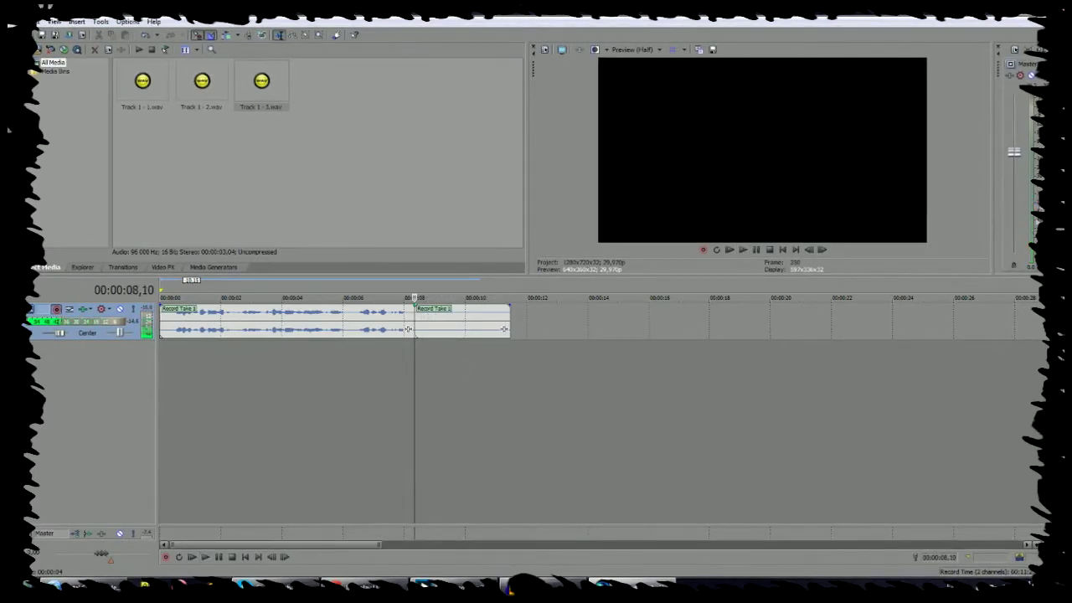
# Step: Split the first recording at 00:00:02,19 and 00:00:05,22, and move the middle section out past the end of the second take
pyautogui.click(242, 355)
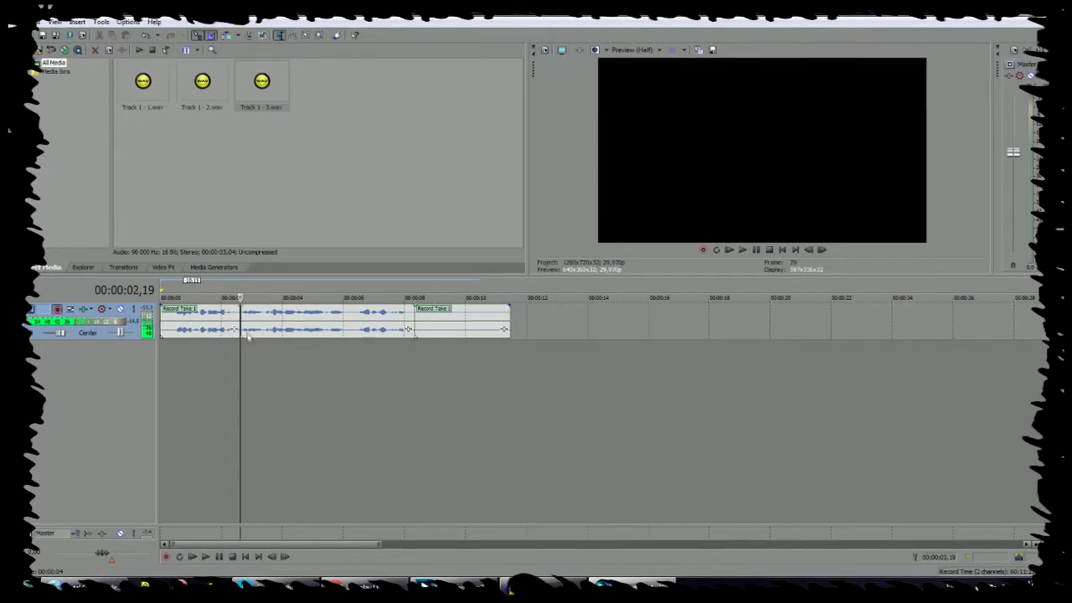
pyautogui.press('s')
pyautogui.click(334, 333)
pyautogui.press('s')
pyautogui.moveTo(294, 323); pyautogui.dragTo(627, 319)
pyautogui.moveTo(213, 321)
pyautogui.mouseDown()
pyautogui.moveTo(271, 321)
pyautogui.moveTo(209, 328)
pyautogui.mouseUp()
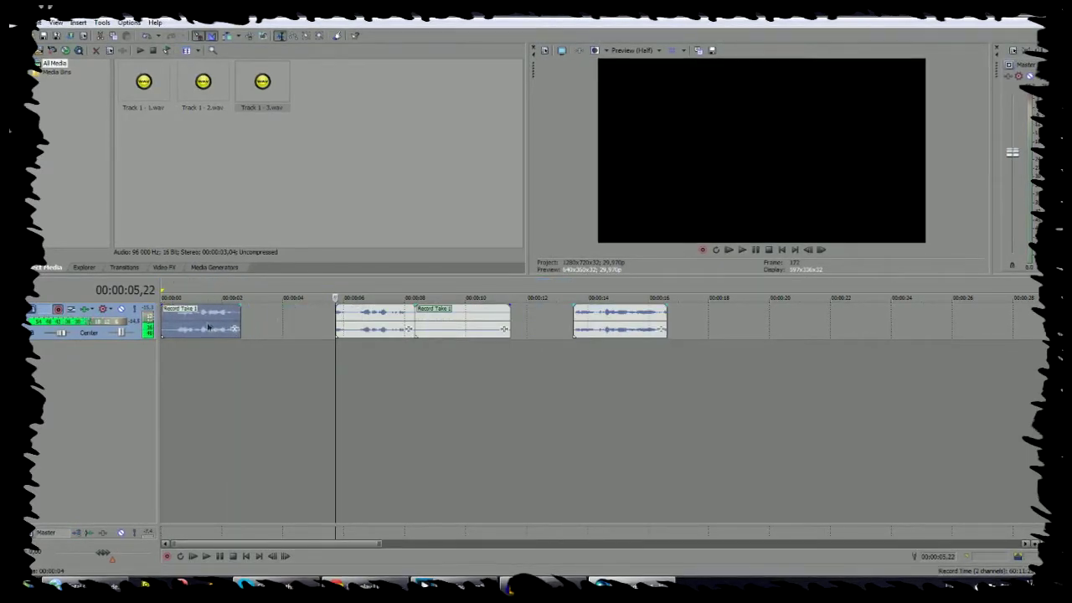
# Step: Move the silent take into the gap after the first speech section, and attach the separated middle section after the remaining speech section
pyautogui.moveTo(369, 320)
pyautogui.mouseDown()
pyautogui.moveTo(303, 322)
pyautogui.moveTo(378, 324)
pyautogui.mouseUp()
pyautogui.moveTo(484, 328); pyautogui.dragTo(312, 326)
pyautogui.moveTo(392, 325); pyautogui.dragTo(385, 321)
pyautogui.moveTo(642, 323); pyautogui.dragTo(485, 324)
# Step: Play back the rearranged recording across the clip boundaries, and place the cursor at 00:00:03,12 in the silent take
pyautogui.click(217, 361)
pyautogui.press('space')
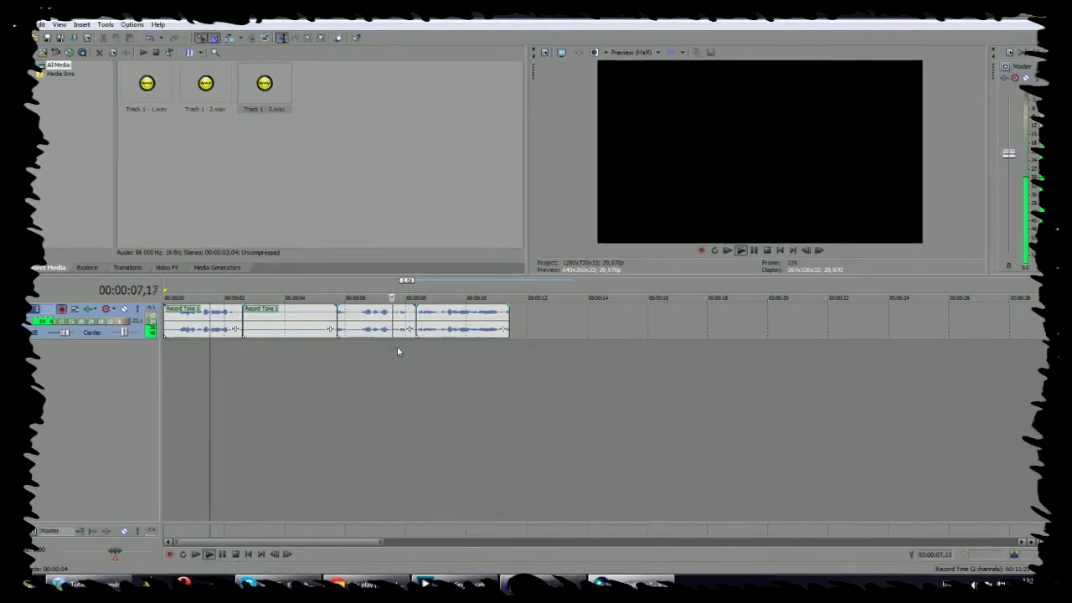
pyautogui.press('space')
pyautogui.click(267, 353)
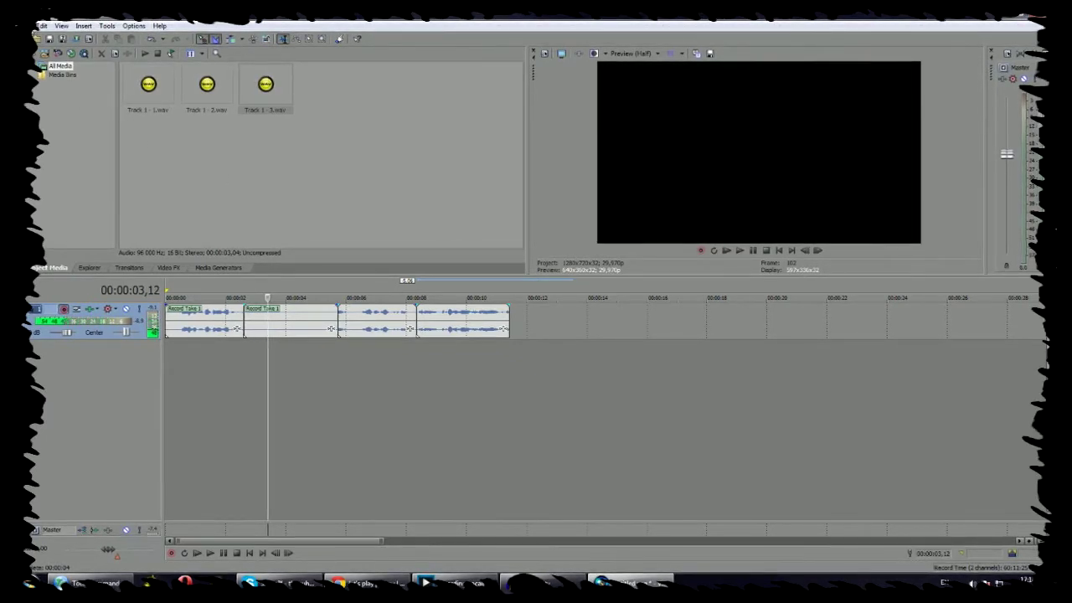
pyautogui.click(37, 25)
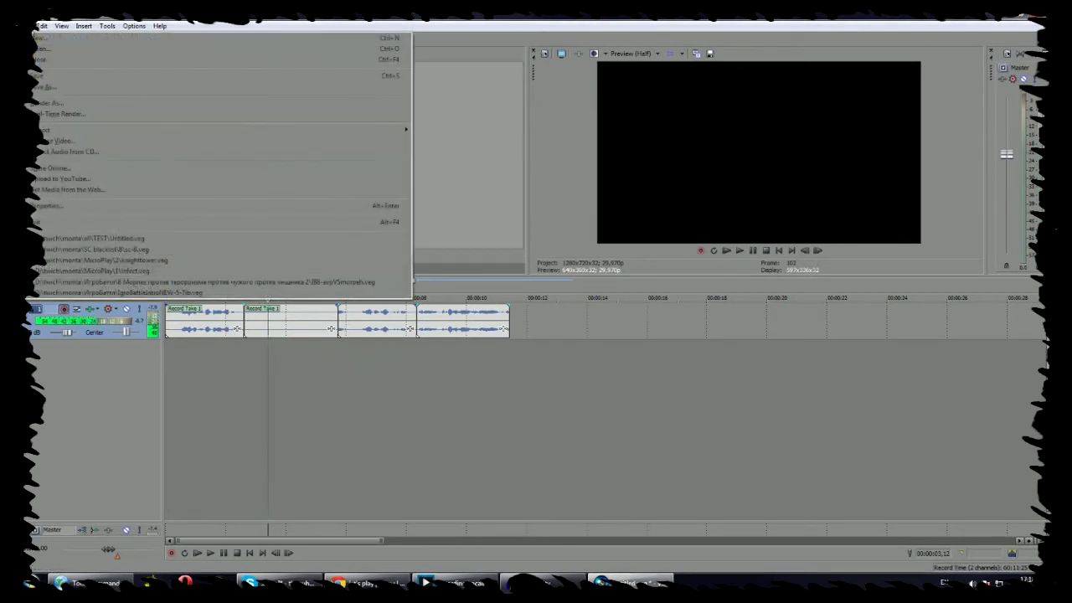
pyautogui.click(47, 75)
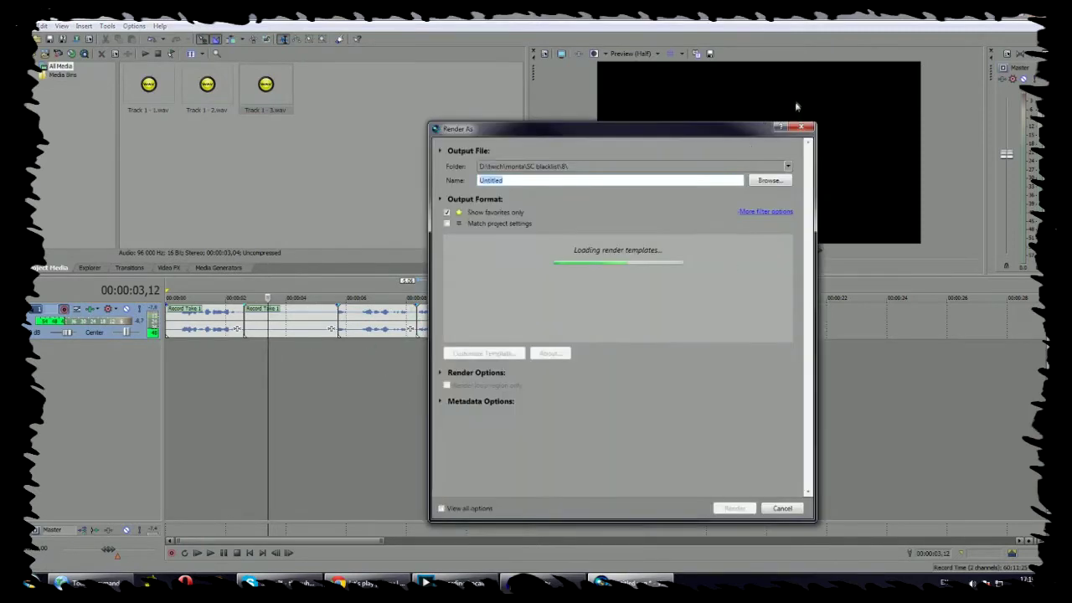
pyautogui.click(802, 128)
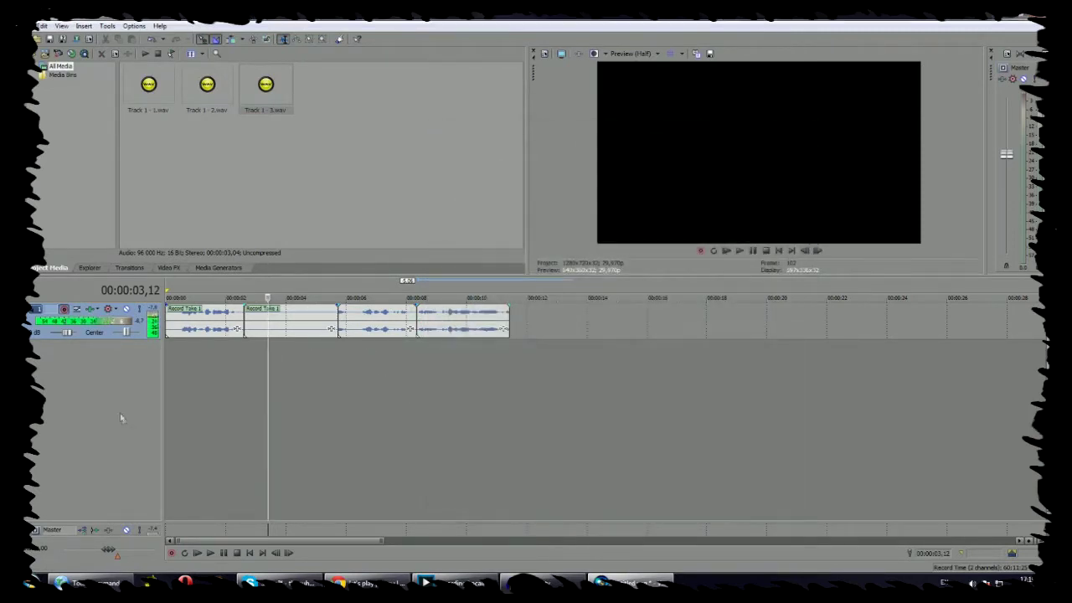
# Step: Insert a second audio track and place Track 1 - 1.wav on it, starting at about 1 second
pyautogui.rightClick(92, 384)
pyautogui.click(126, 399)
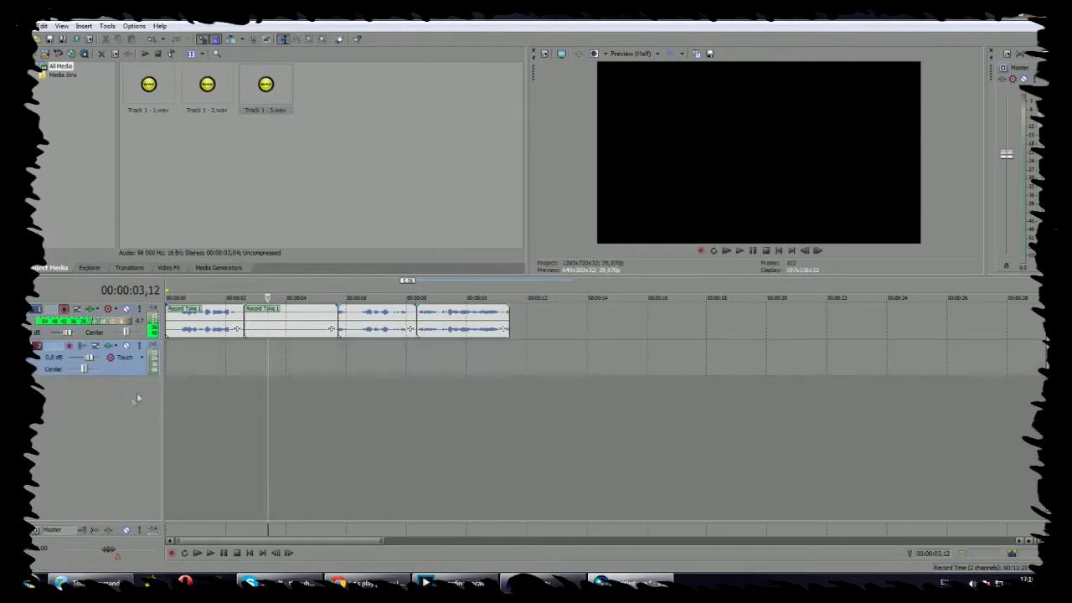
pyautogui.moveTo(144, 90); pyautogui.dragTo(199, 356)
# Step: Insert a third audio track with Track 1 - 3.wav at its start and Track 1 - 1.wav from about 4 seconds
pyautogui.rightClick(130, 401)
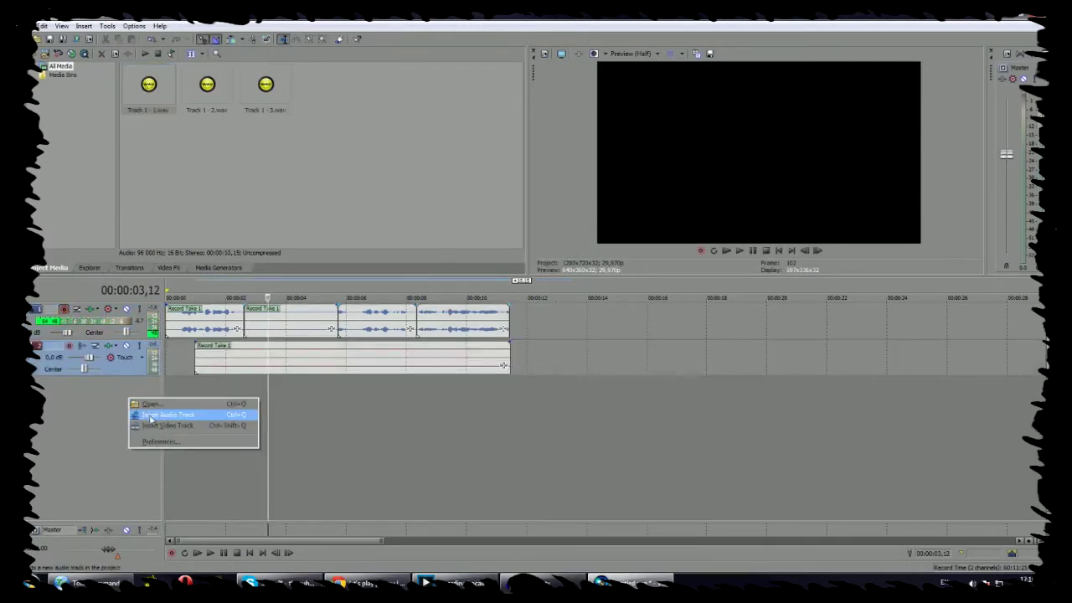
pyautogui.click(167, 414)
pyautogui.moveTo(257, 88); pyautogui.dragTo(169, 408)
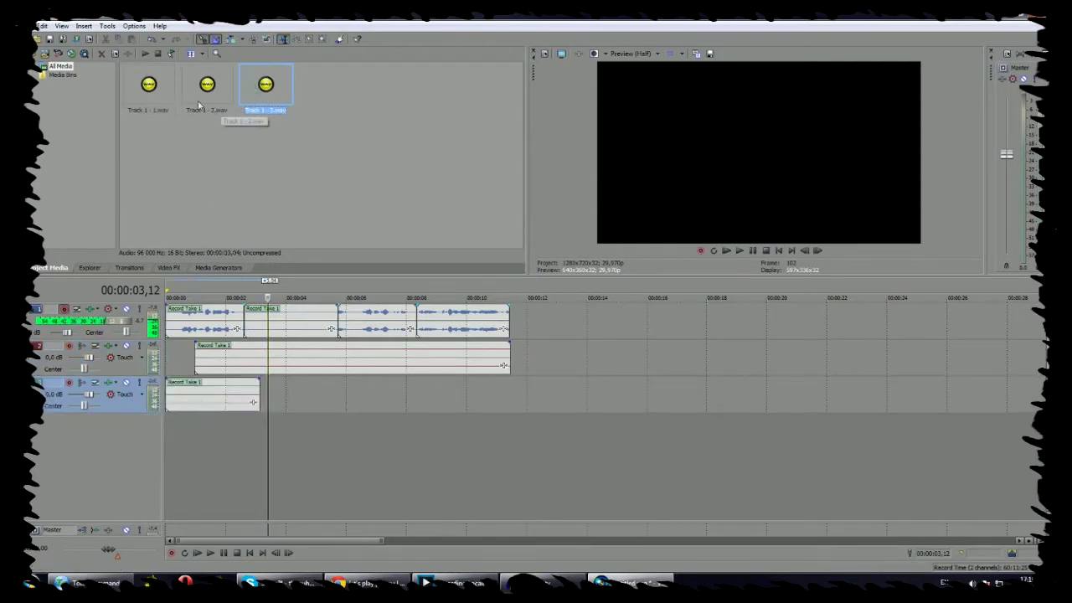
pyautogui.moveTo(149, 88); pyautogui.dragTo(309, 428)
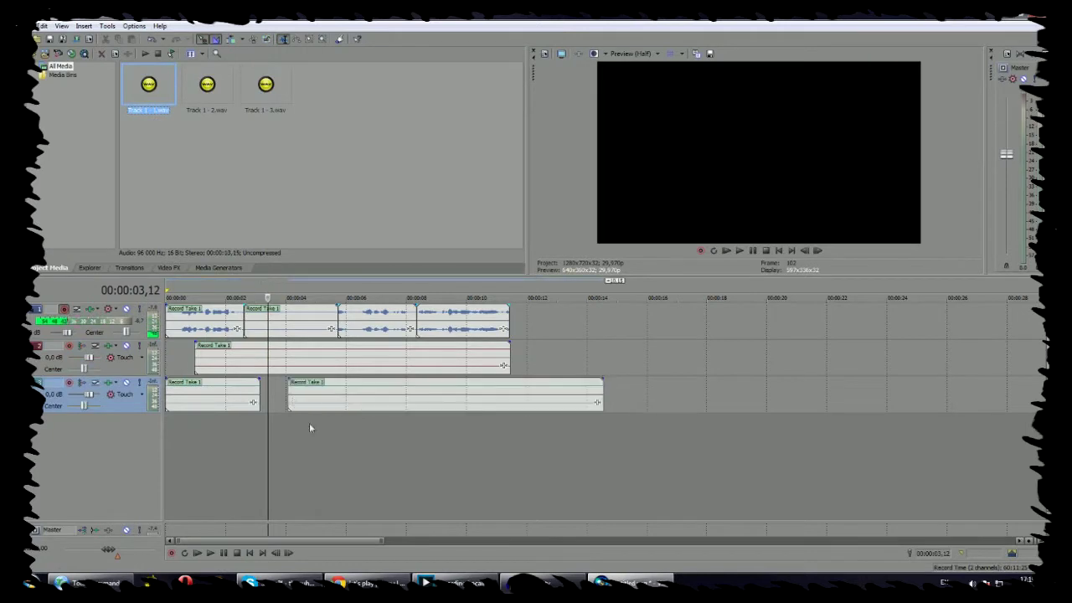
# Step: Mute and unmute the two lower audio tracks
pyautogui.click(127, 345)
pyautogui.click(127, 383)
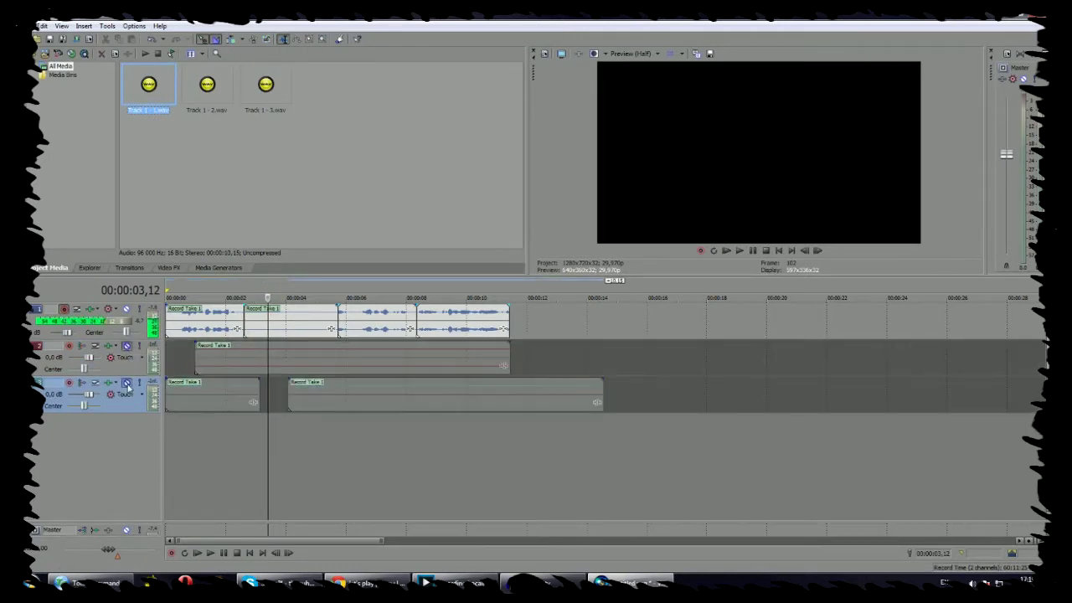
pyautogui.click(127, 346)
pyautogui.click(127, 383)
# Step: Solo the first audio track and set up a render with the MP3 template 320 Kbps, CD Transparent Audio
pyautogui.click(139, 310)
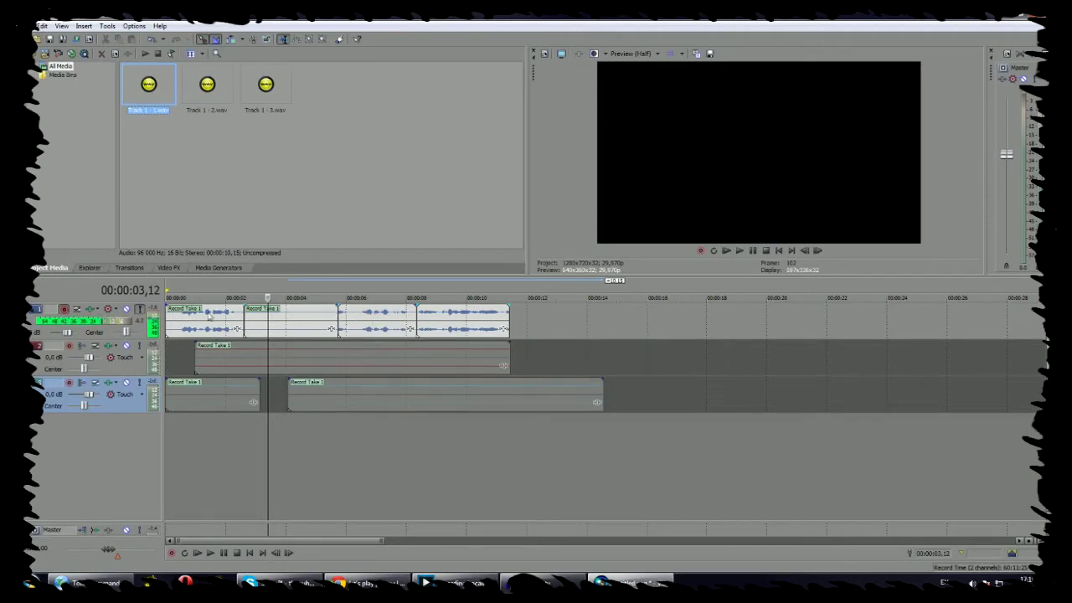
pyautogui.click(34, 28)
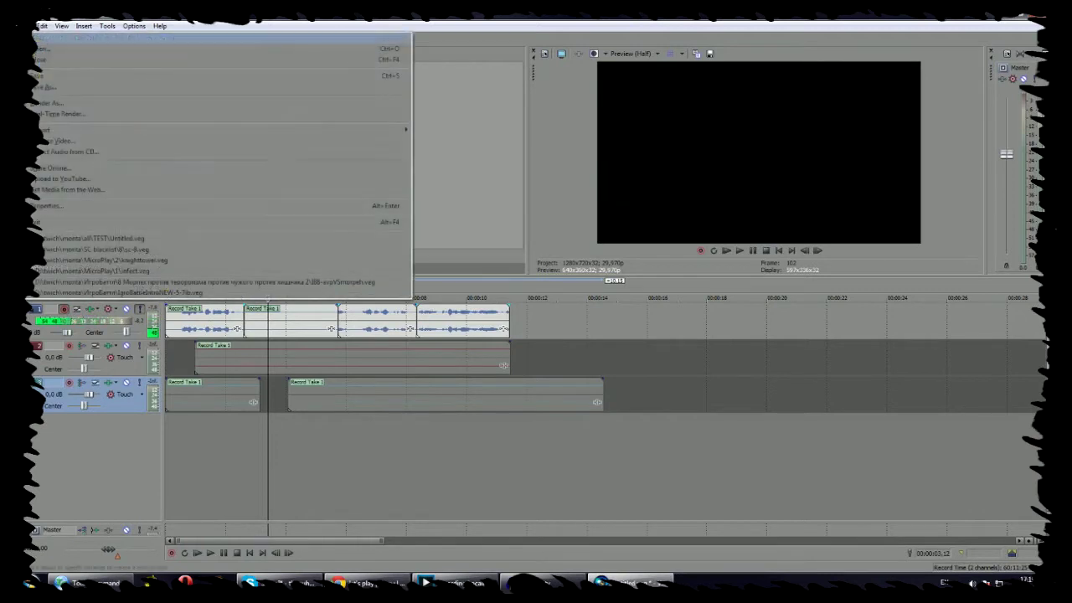
pyautogui.click(76, 105)
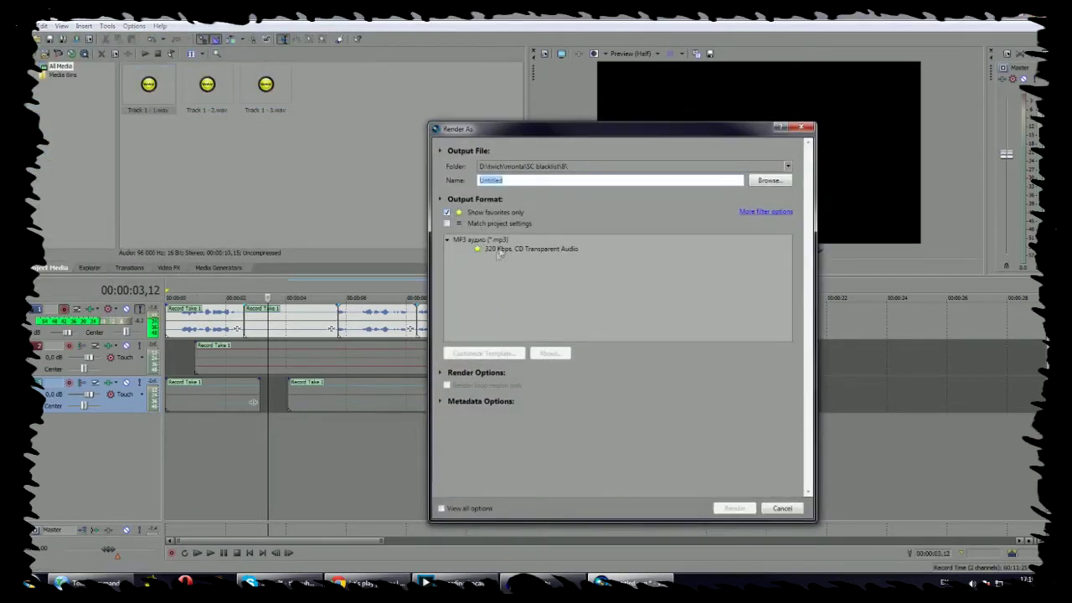
pyautogui.click(511, 249)
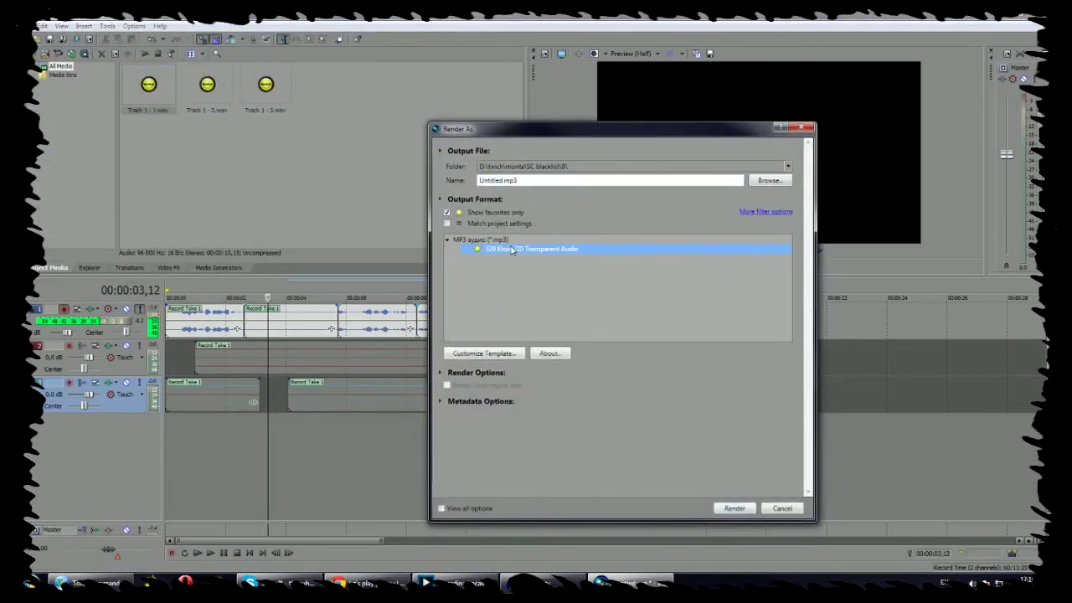
# Step: Set the output file to "noise test" in the TEST folder and render the audio
pyautogui.click(768, 180)
pyautogui.click(606, 147)
pyautogui.doubleClick(456, 173)
pyautogui.doubleClick(741, 198)
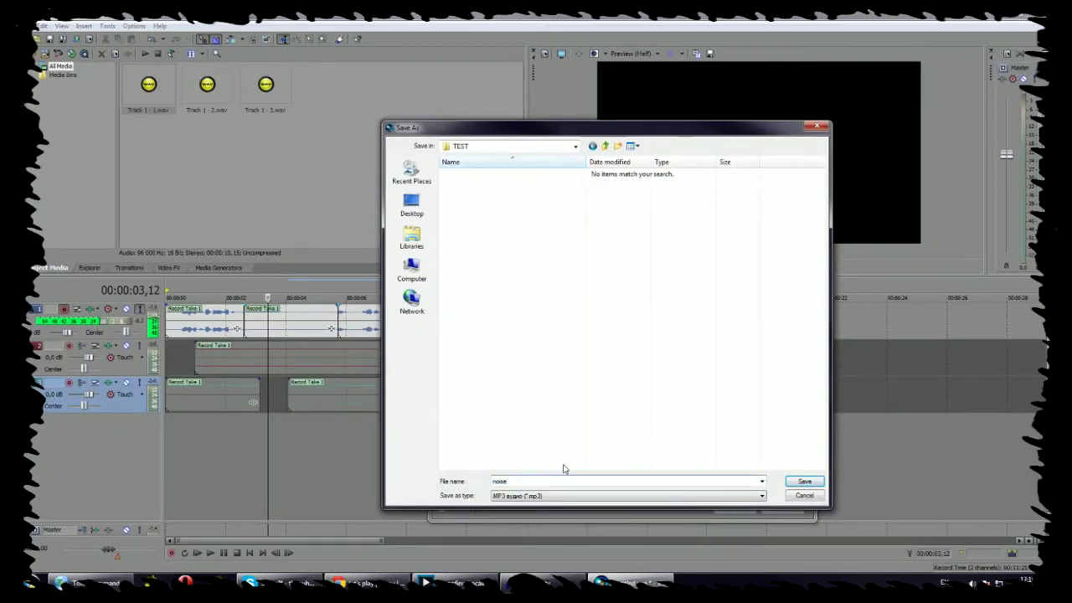
pyautogui.write('t')
pyautogui.press('Return')
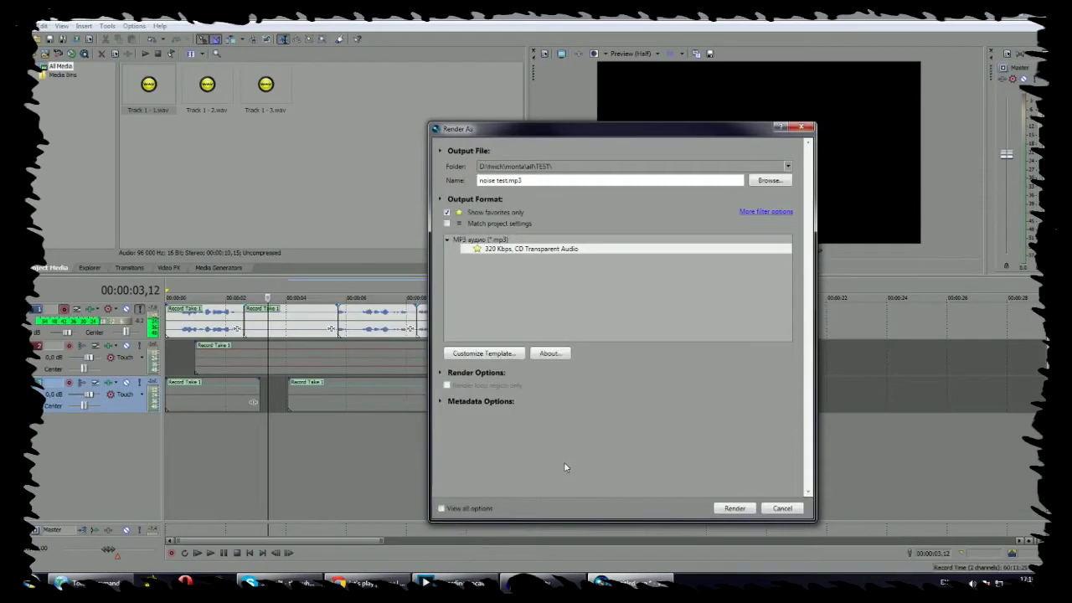
pyautogui.press('Return')
pyautogui.click(593, 226)
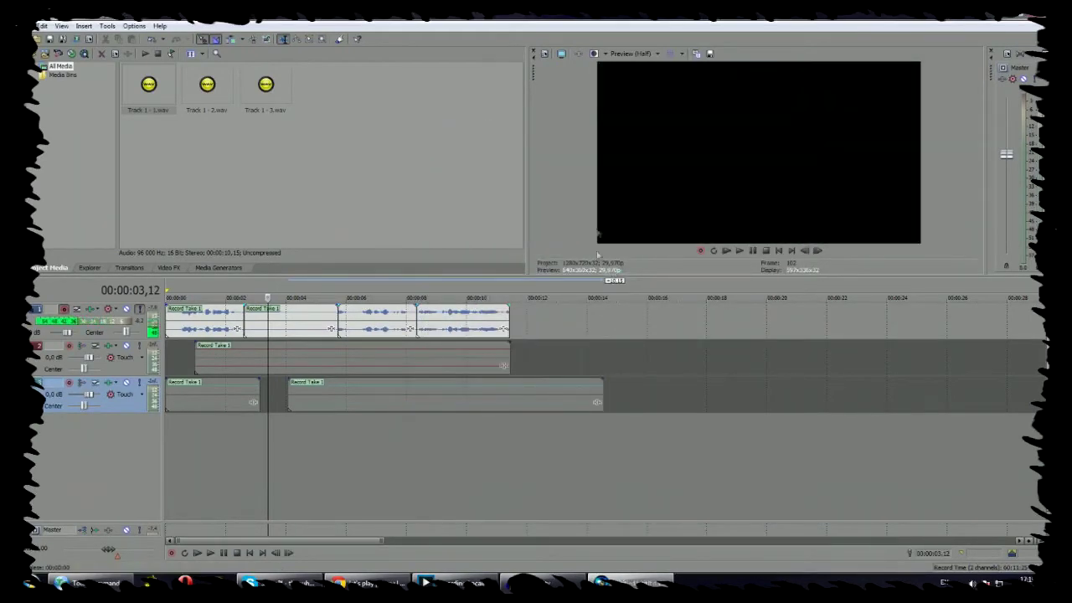
# Step: Switch to Audacity and check the TEST folder's files in Total Commander
pyautogui.click(536, 582)
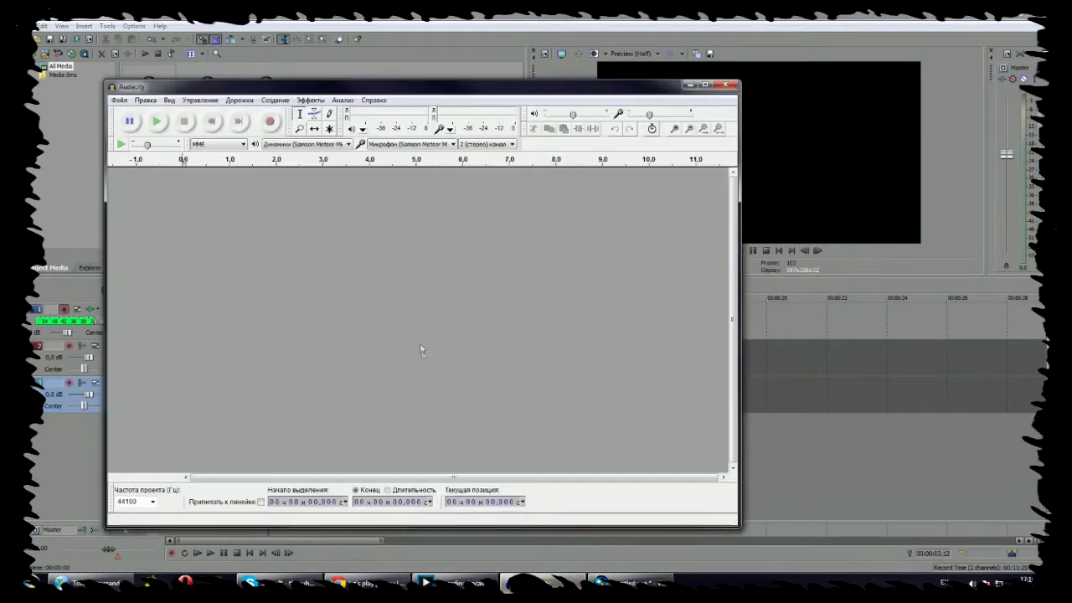
pyautogui.click(92, 582)
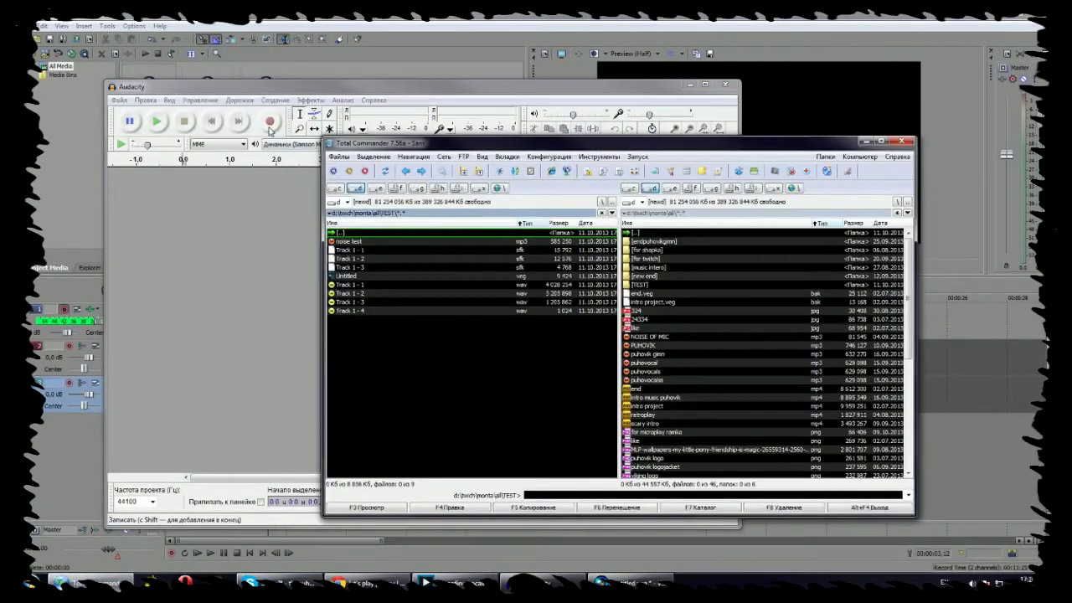
pyautogui.click(867, 142)
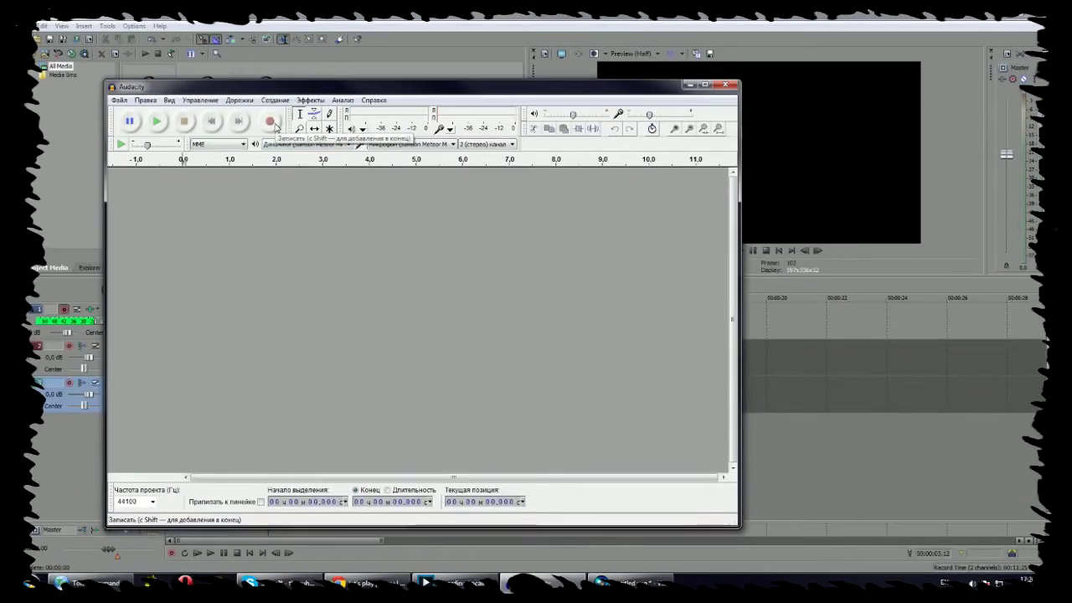
# Step: Record about 5 seconds of background microphone noise
pyautogui.click(271, 122)
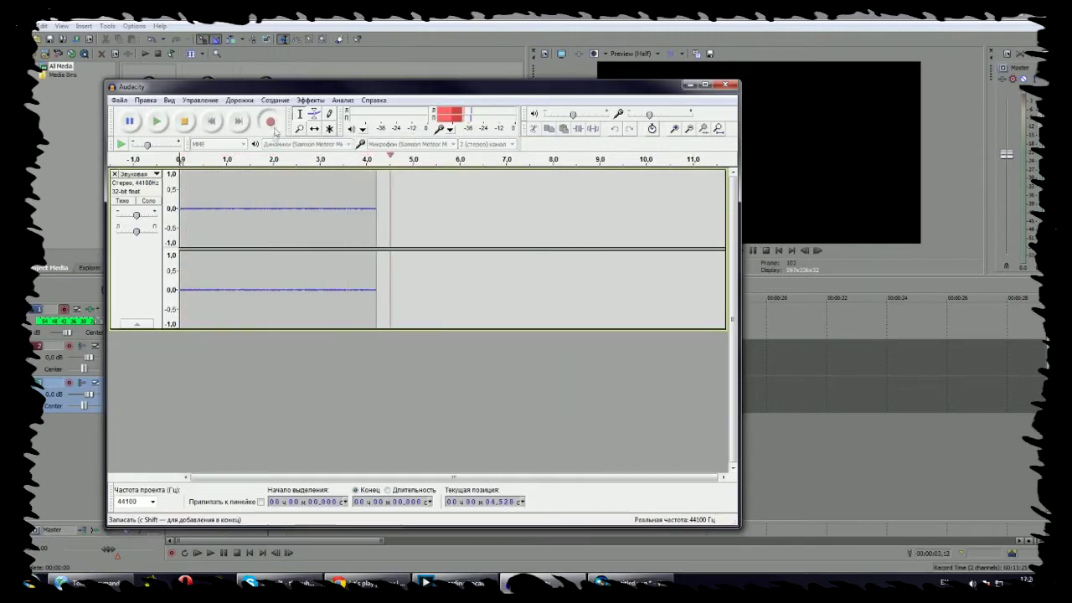
pyautogui.click(184, 121)
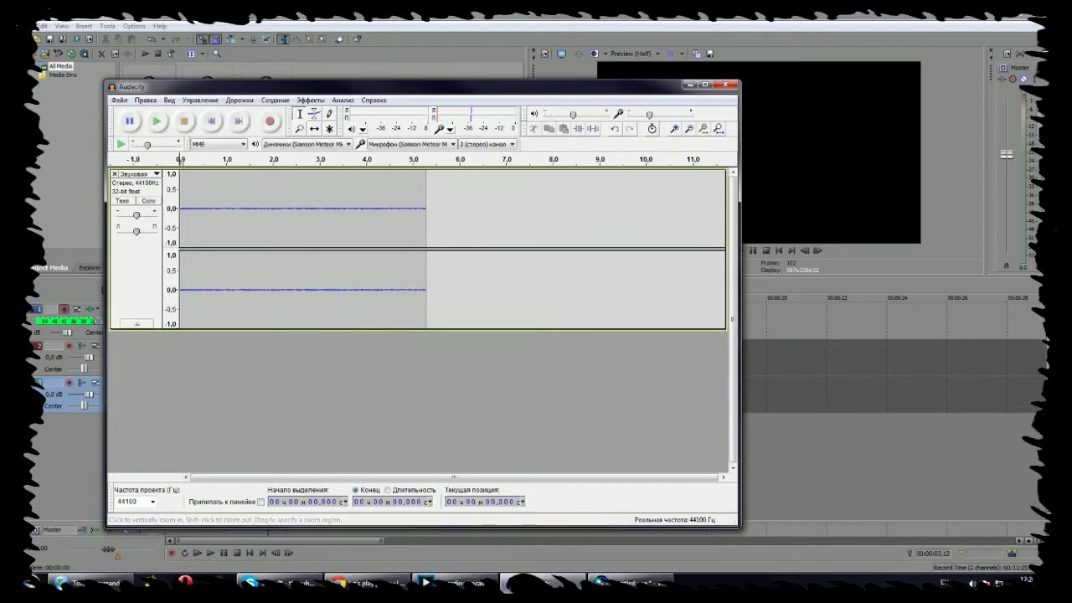
# Step: Play back the noise recording from near its start and remove its track
pyautogui.click(184, 293)
pyautogui.press('space')
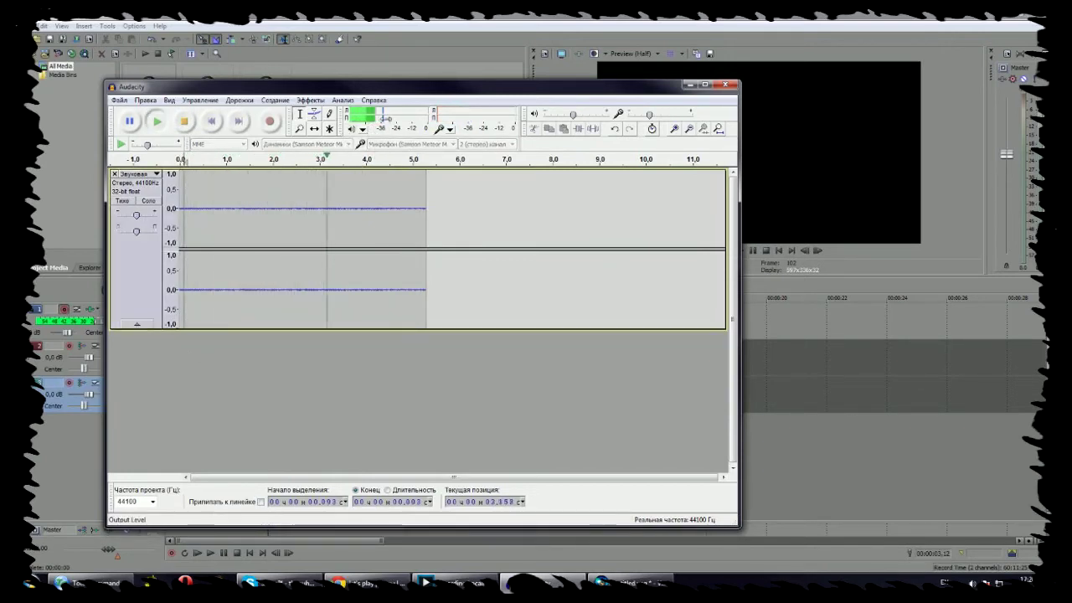
pyautogui.press('space')
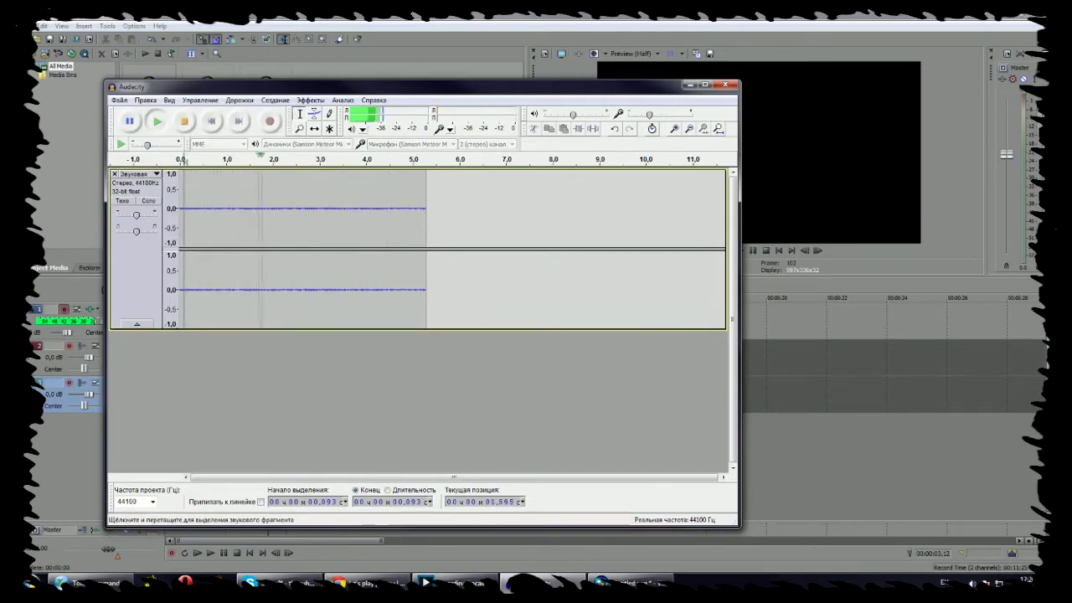
pyautogui.press('space')
pyautogui.click(114, 173)
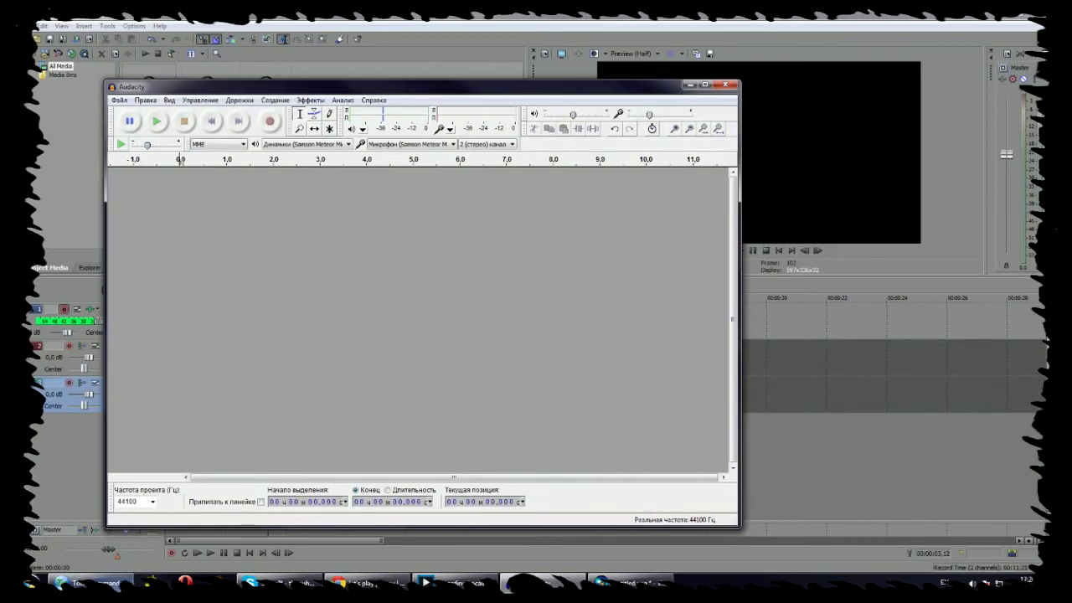
# Step: Import the NOISE OF MIC mp3 file from Total Commander into Audacity
pyautogui.click(93, 582)
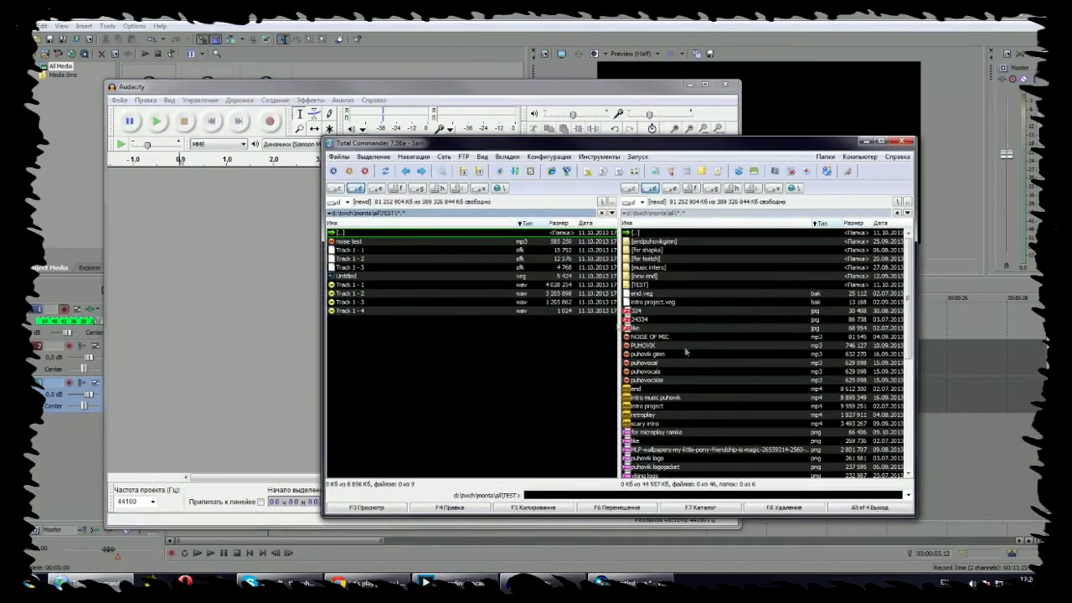
pyautogui.click(665, 338)
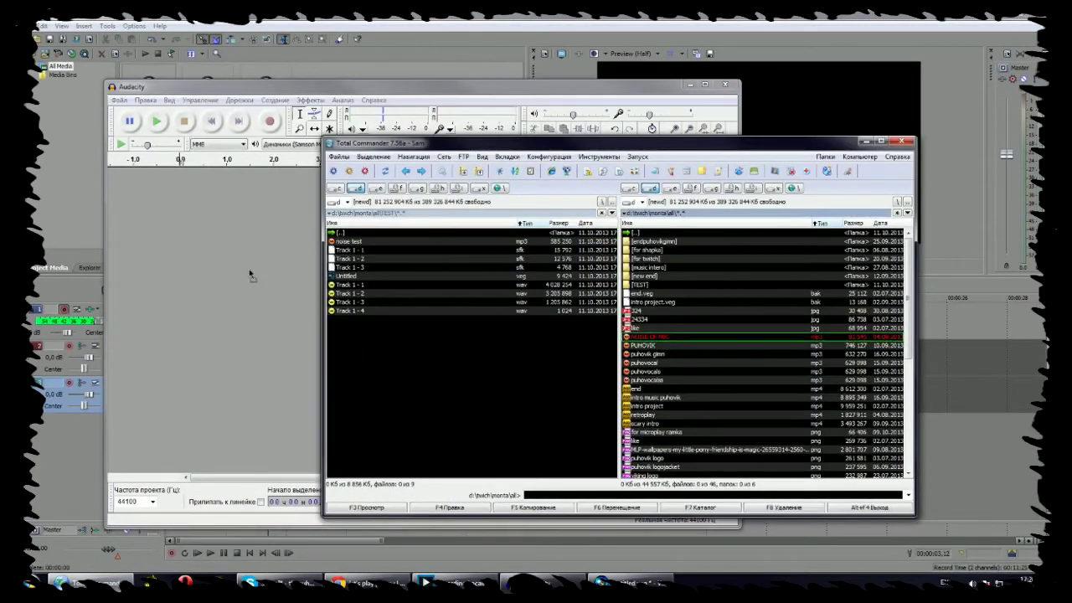
pyautogui.moveTo(232, 300); pyautogui.dragTo(232, 298)
# Step: Create a noise profile with Noise Removal from about 0.55 s to 4.75 s of the NOISE OF MIC track
pyautogui.click(217, 227)
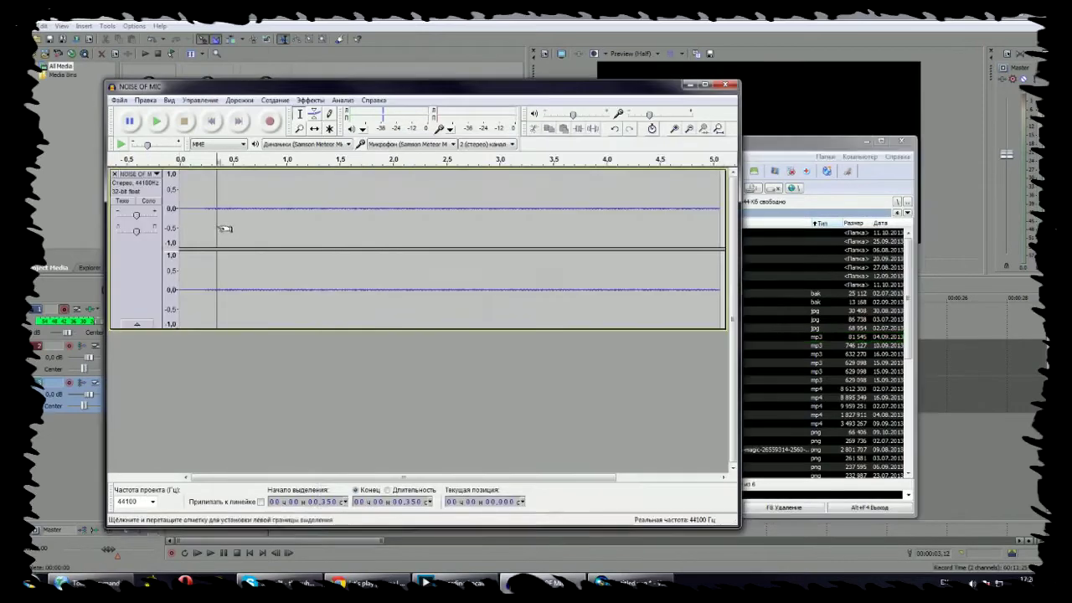
pyautogui.moveTo(238, 210); pyautogui.dragTo(685, 210)
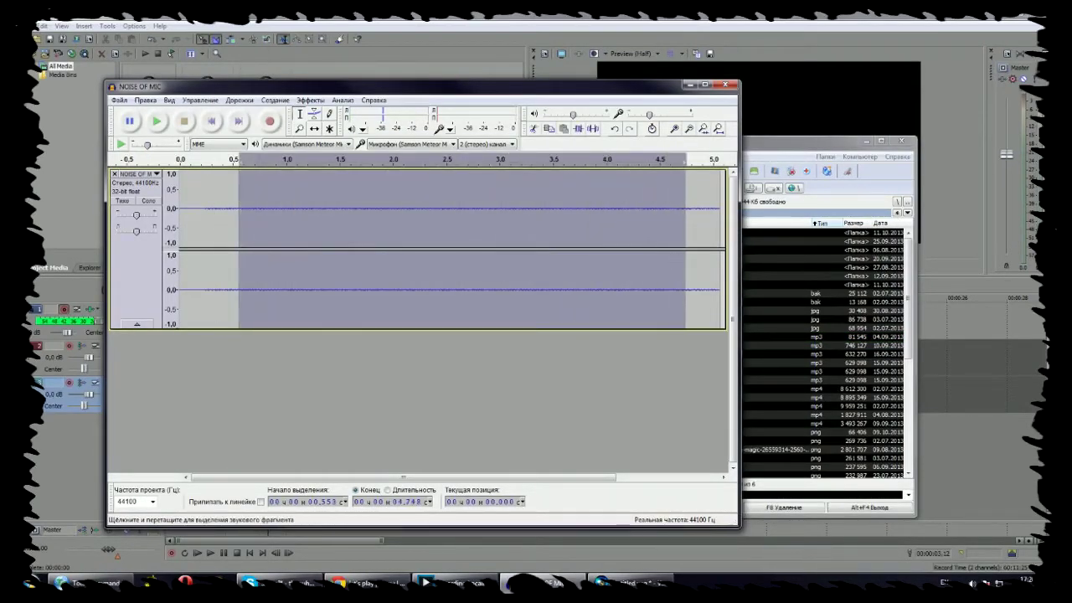
pyautogui.click(310, 100)
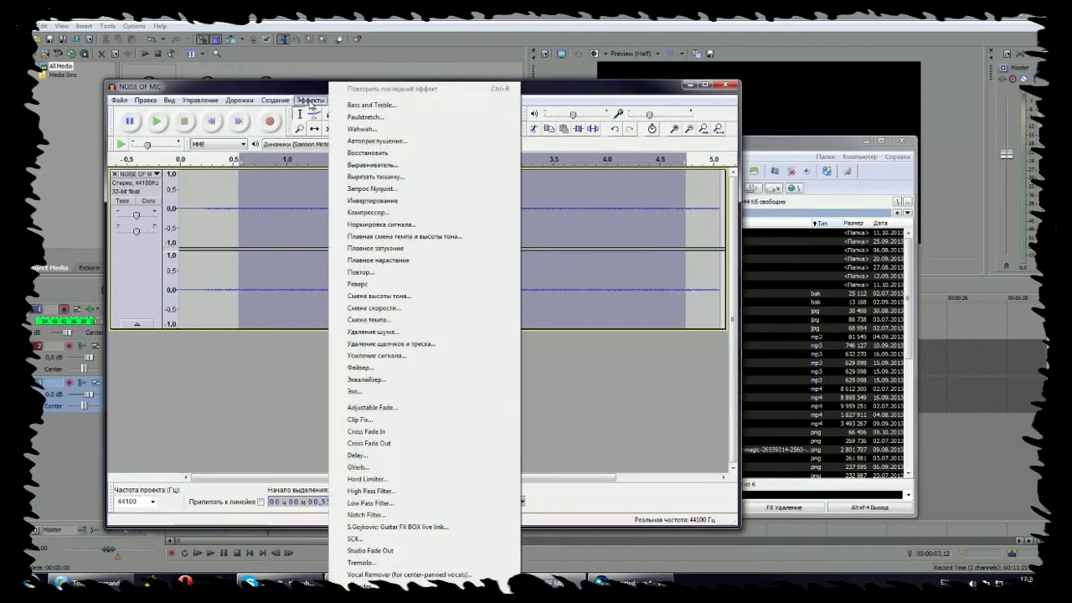
pyautogui.click(381, 333)
pyautogui.click(422, 253)
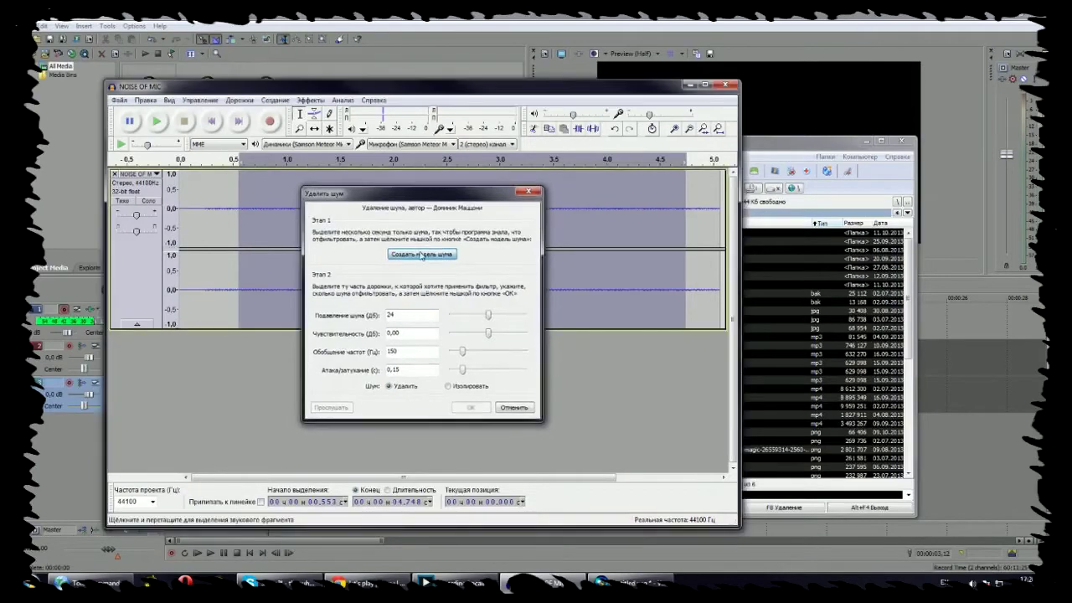
# Step: Remove the NOISE OF MIC track and import the noise test mp3 from Total Commander's TEST folder into Audacity
pyautogui.click(114, 173)
pyautogui.click(97, 582)
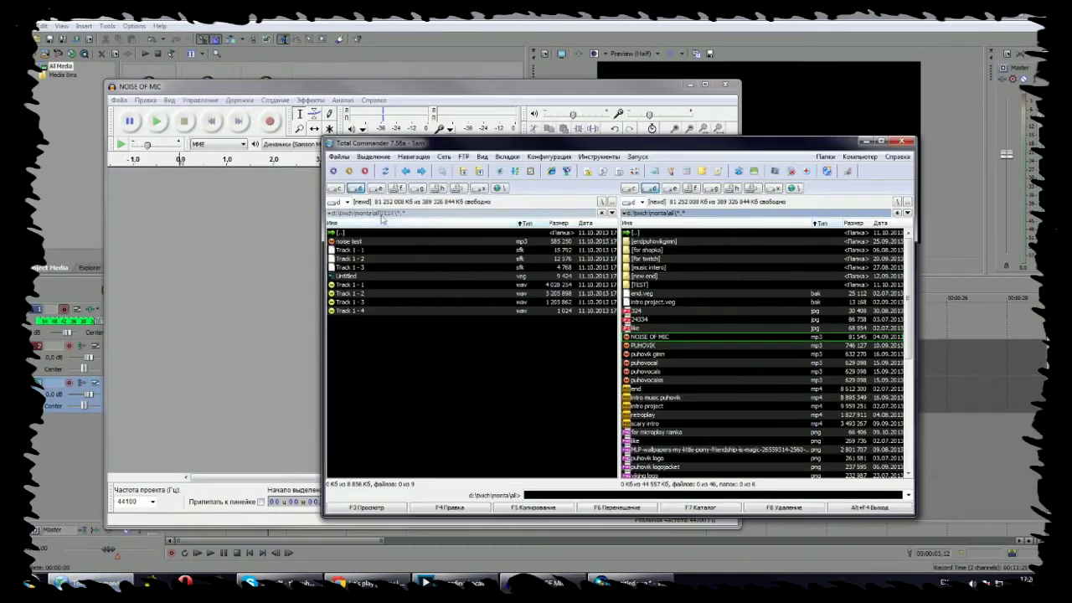
pyautogui.moveTo(355, 248); pyautogui.dragTo(235, 284)
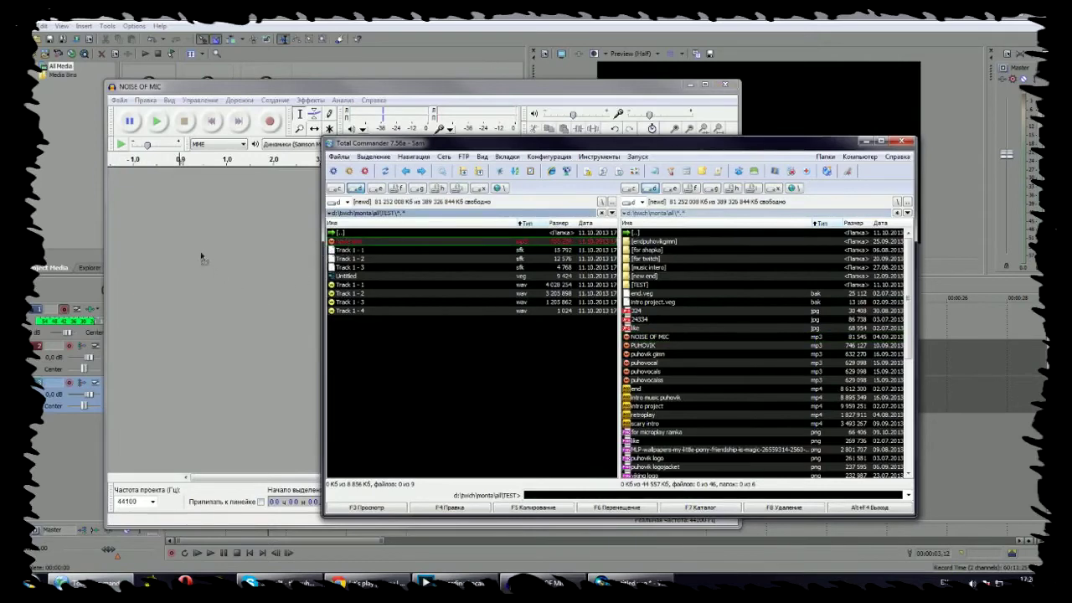
pyautogui.moveTo(174, 257); pyautogui.dragTo(184, 285)
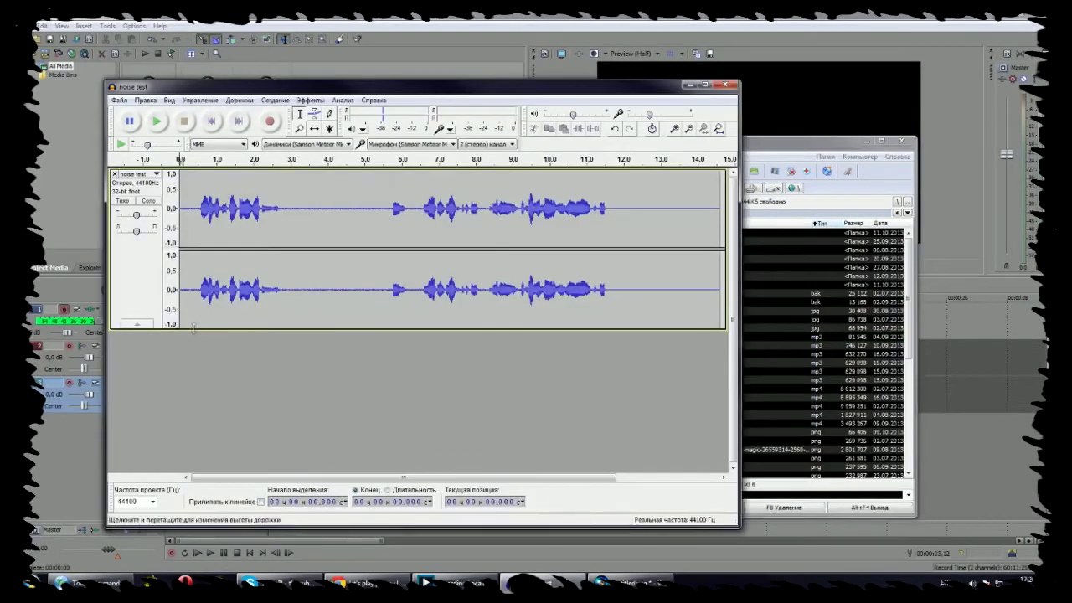
# Step: Play back the beginning of the noise test track
pyautogui.click(185, 285)
pyautogui.press('space')
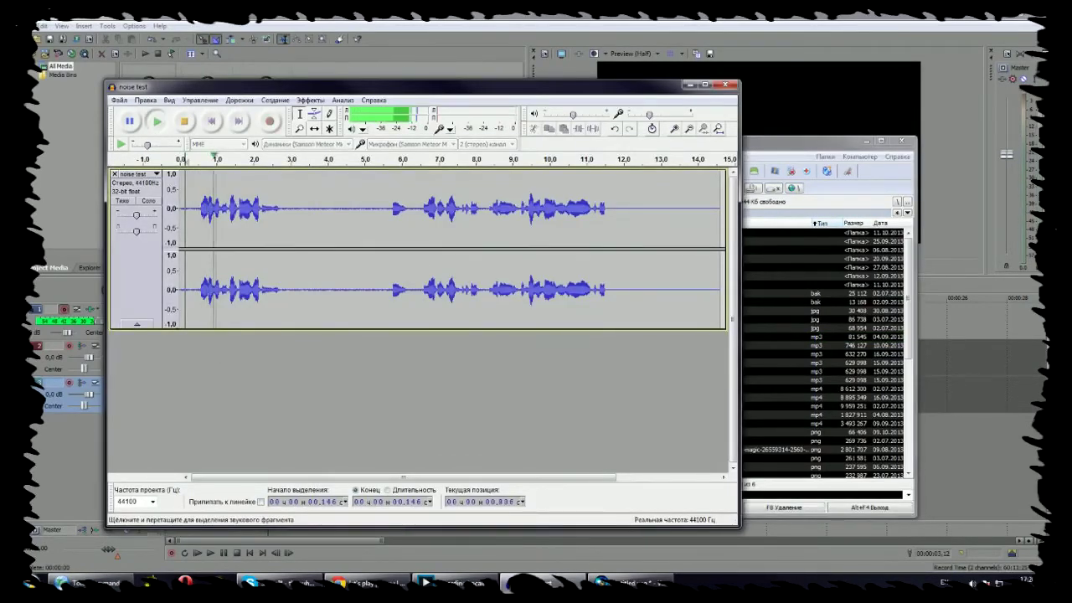
pyautogui.press('space')
# Step: Apply Noise Removal to the entire noise test track by repeating the last effect
pyautogui.hotkey('ctrl', 'a')
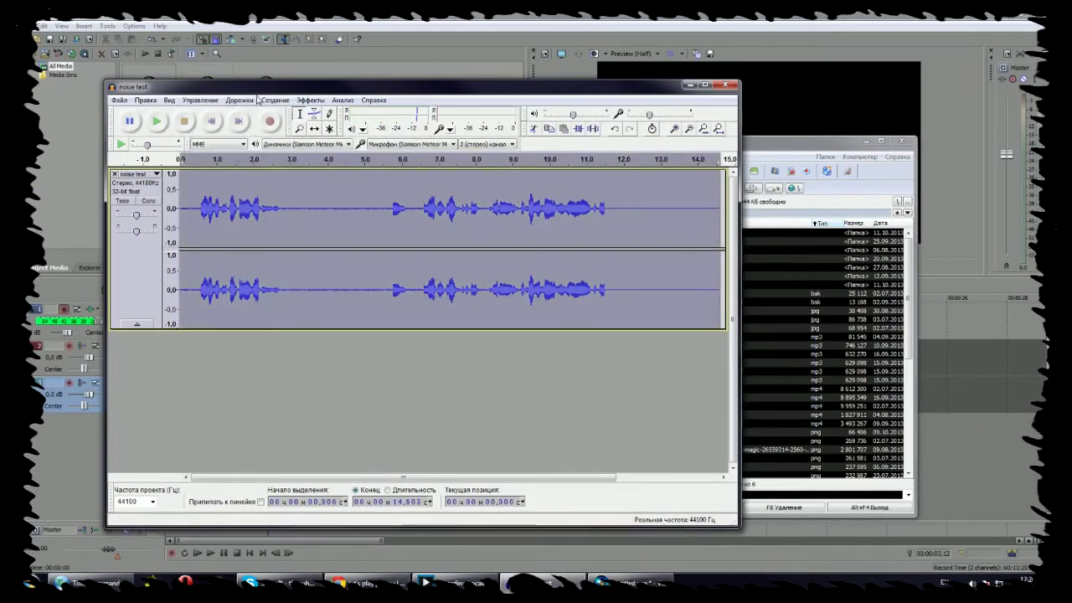
pyautogui.click(310, 100)
pyautogui.click(368, 88)
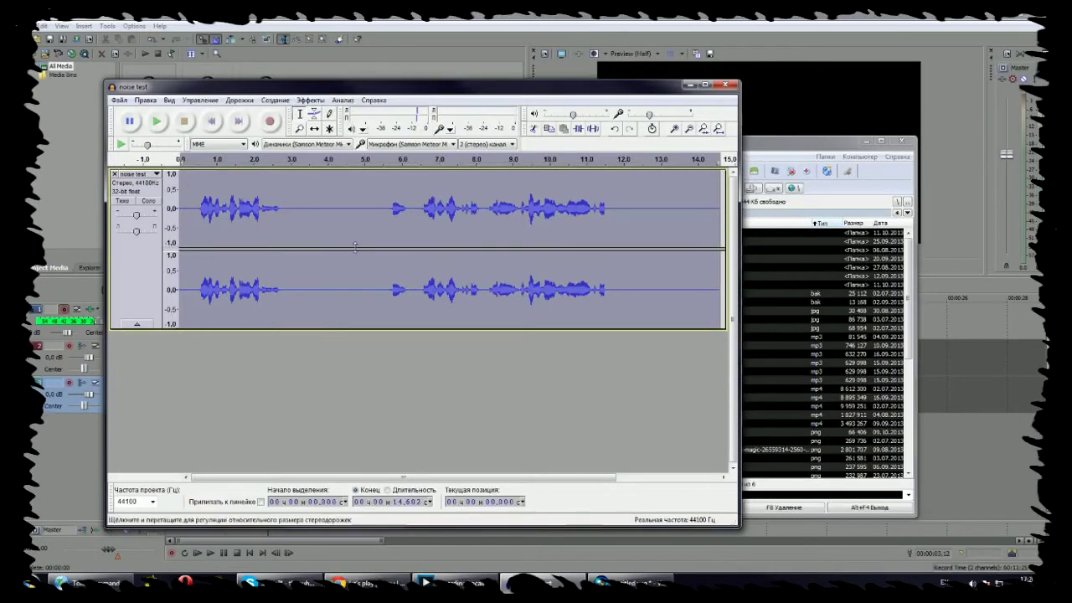
# Step: Play back the pause in the cleaned noise test track from about 2.97 s
pyautogui.click(291, 210)
pyautogui.press('space')
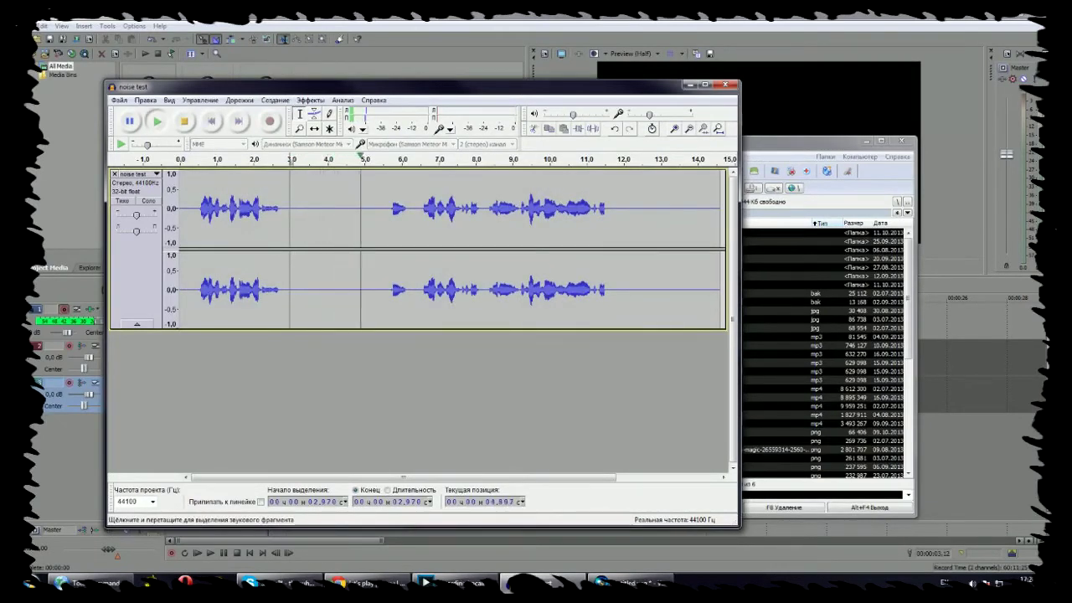
pyautogui.press('space')
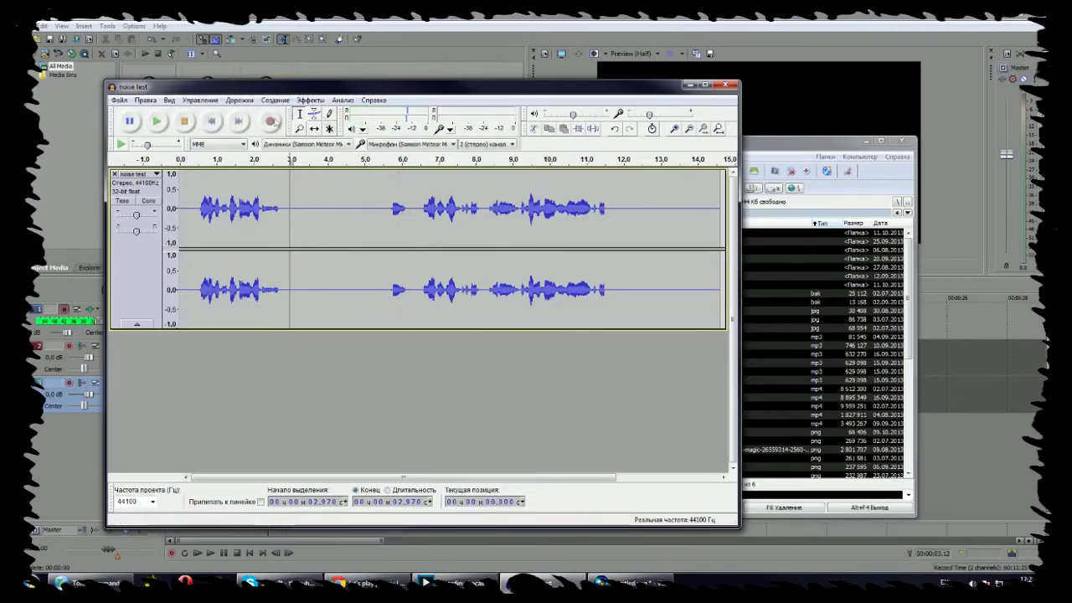
# Step: Export the cleaned recording as an MP3 named clear test into the TEST folder, keeping the default metadata
pyautogui.click(119, 100)
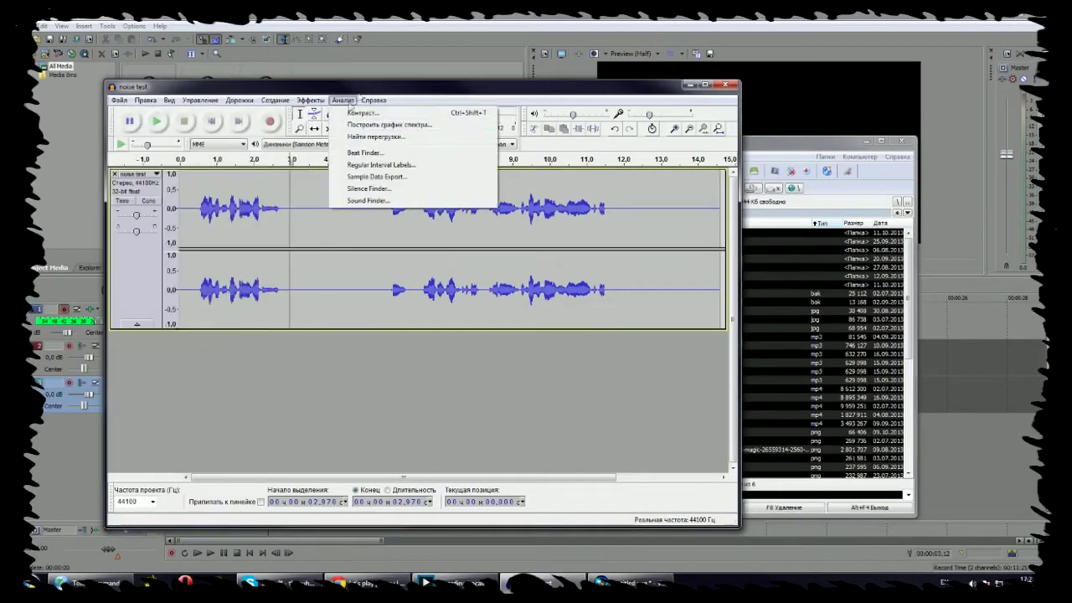
pyautogui.click(164, 248)
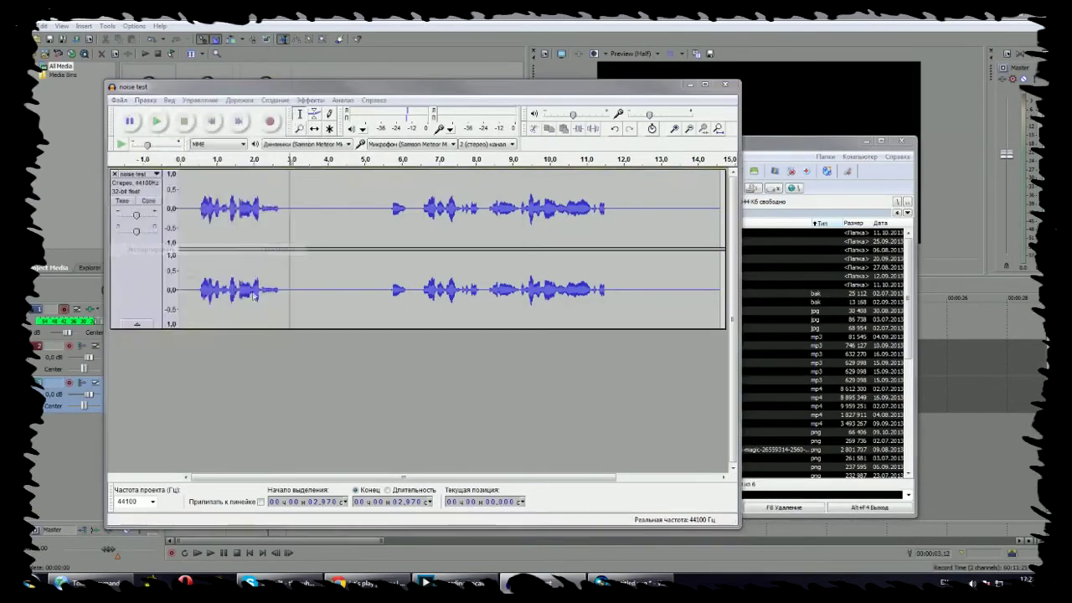
pyautogui.click(333, 132)
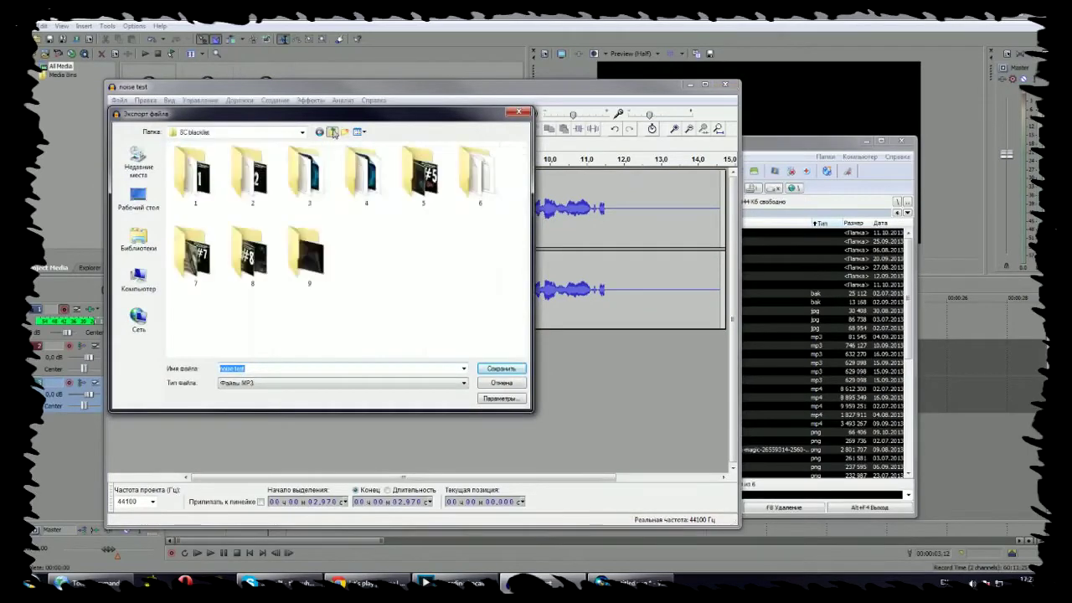
pyautogui.click(332, 132)
pyautogui.doubleClick(201, 160)
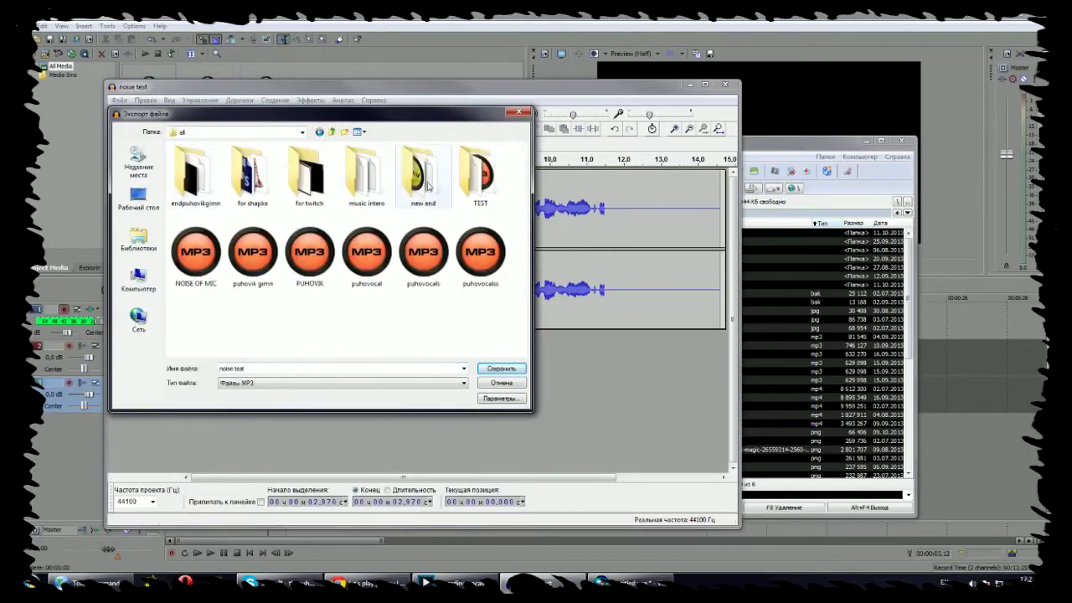
pyautogui.doubleClick(474, 180)
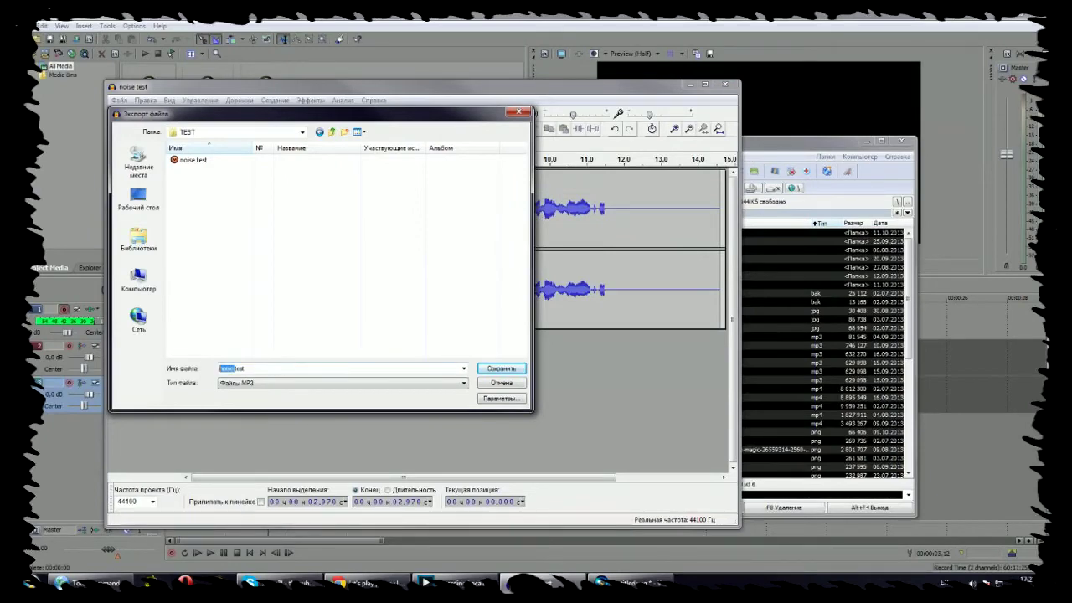
pyautogui.press('Return')
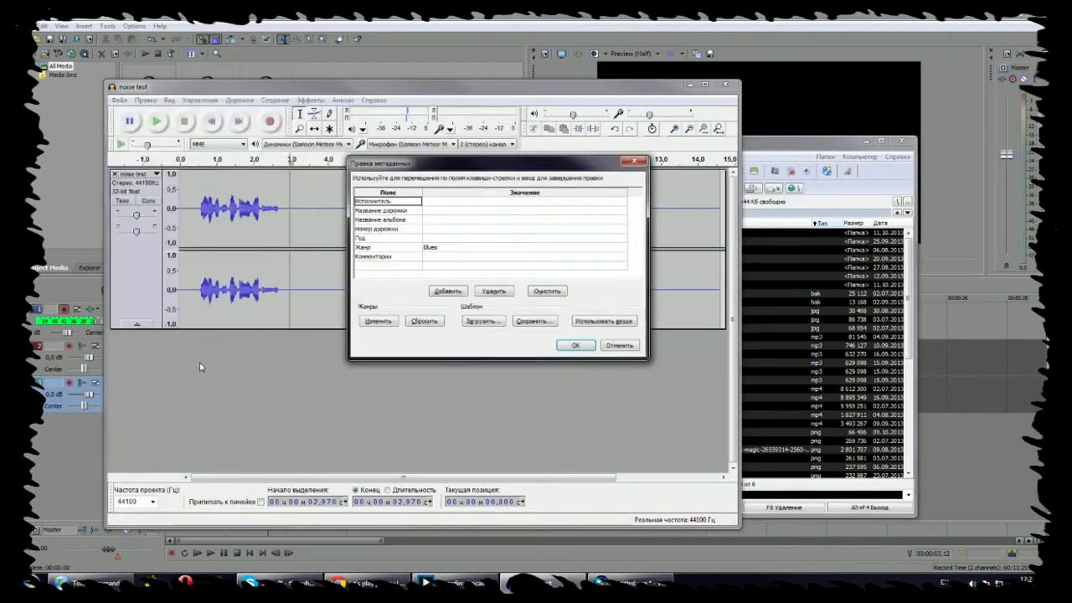
pyautogui.press('Return')
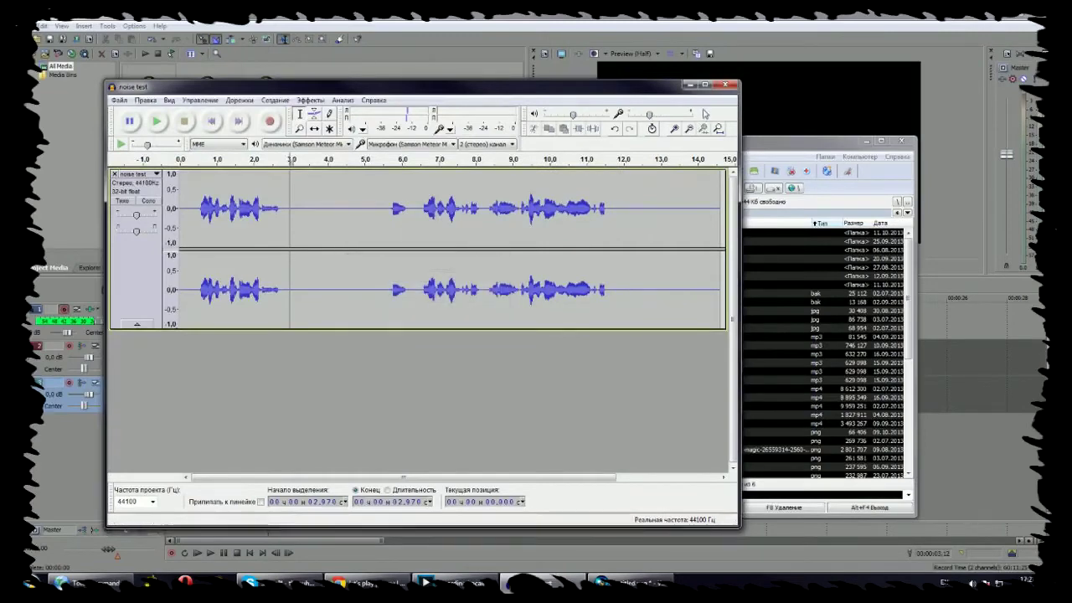
# Step: Close Audacity and add the clear test mp3 from Total Commander to a new audio track on the Vegas timeline
pyautogui.click(725, 84)
pyautogui.click(546, 332)
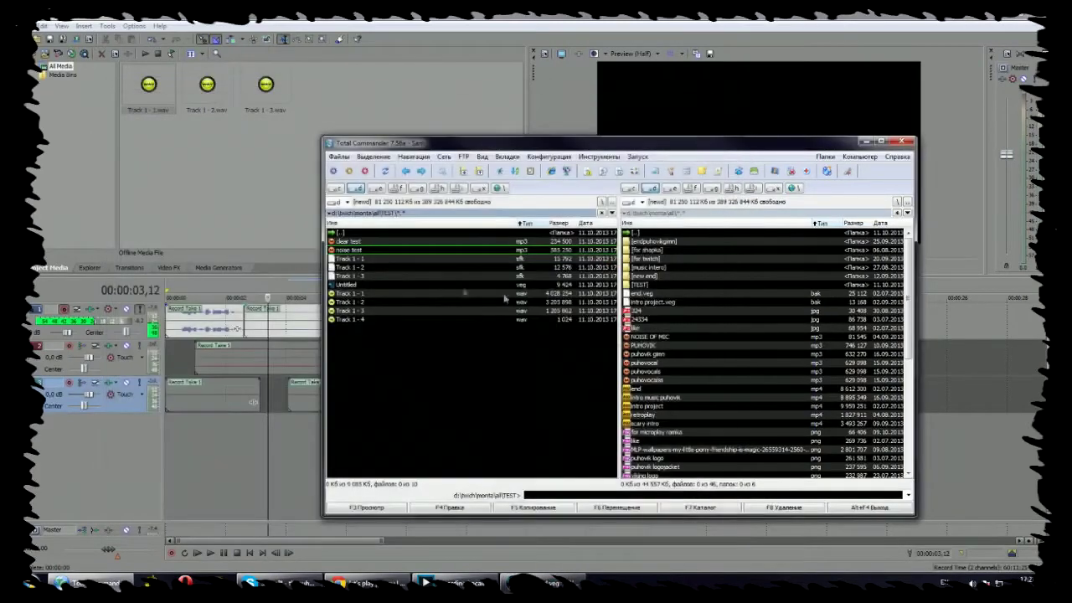
pyautogui.moveTo(359, 243); pyautogui.dragTo(150, 453)
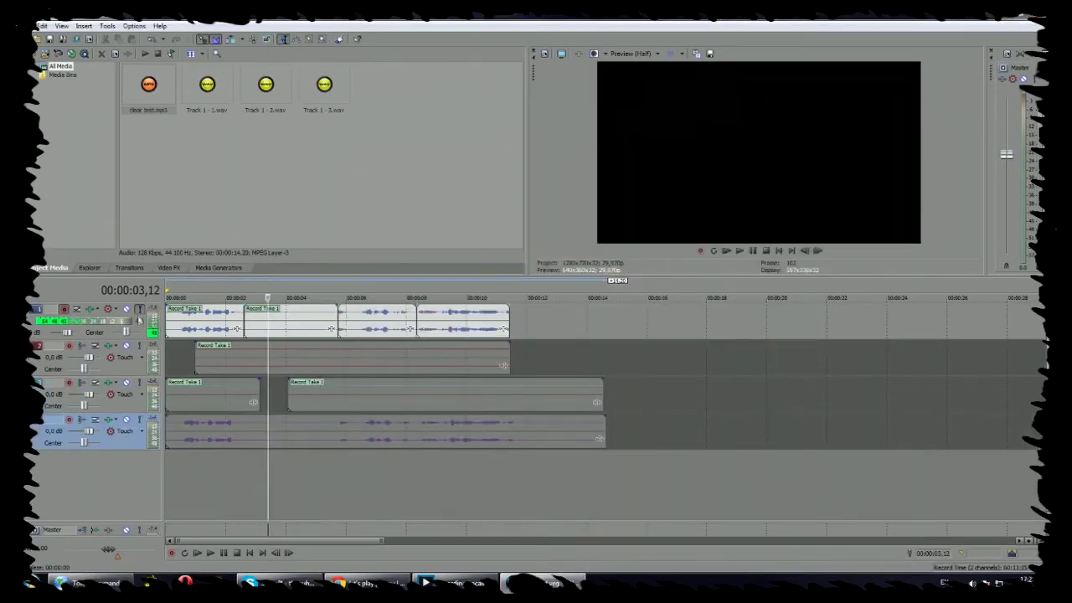
# Step: Delete the two audio tracks between the edited recording and the clear test track
pyautogui.rightClick(124, 371)
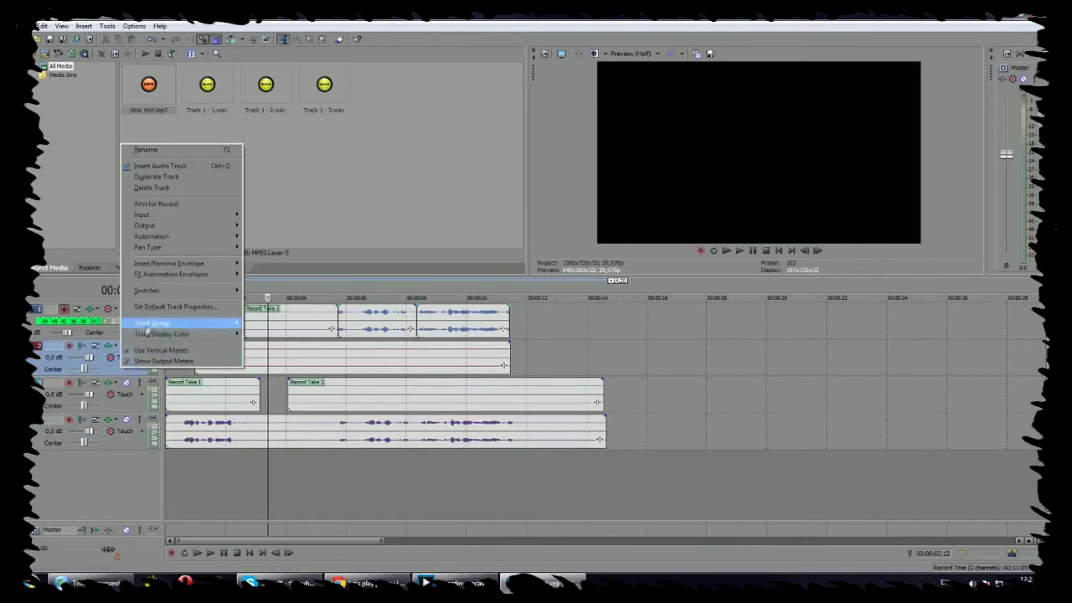
pyautogui.click(154, 187)
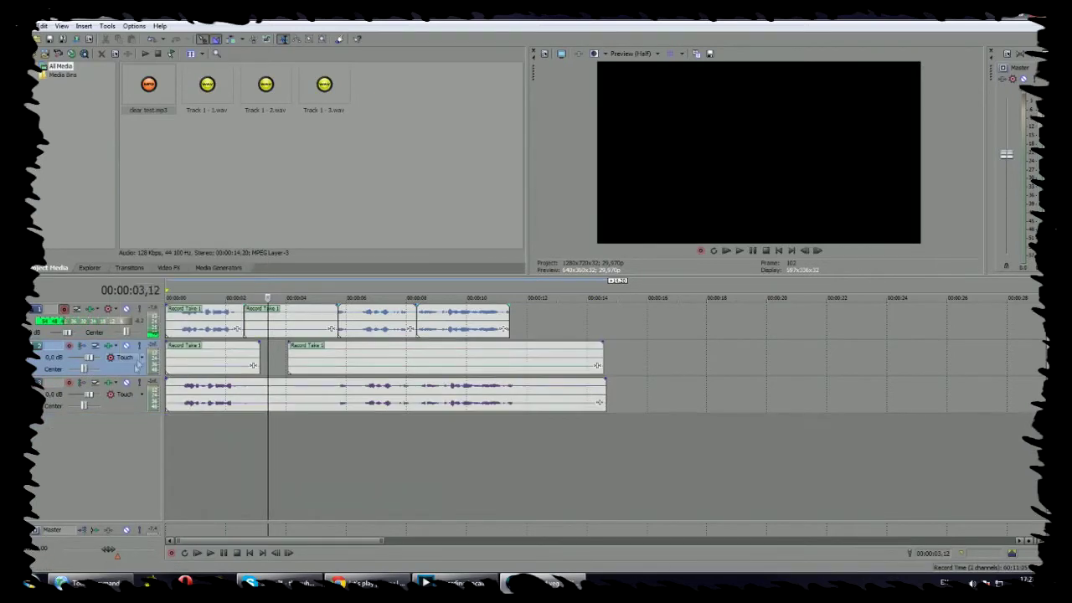
pyautogui.rightClick(138, 363)
pyautogui.click(154, 191)
# Step: Shift the clear test event slightly along the timeline to align its waveform with the original recording above
pyautogui.click(186, 401)
pyautogui.scroll(3, 283, 415)
pyautogui.scroll(3, 283, 420)
pyautogui.moveTo(168, 354); pyautogui.dragTo(197, 355)
pyautogui.scroll(1, 289, 370)
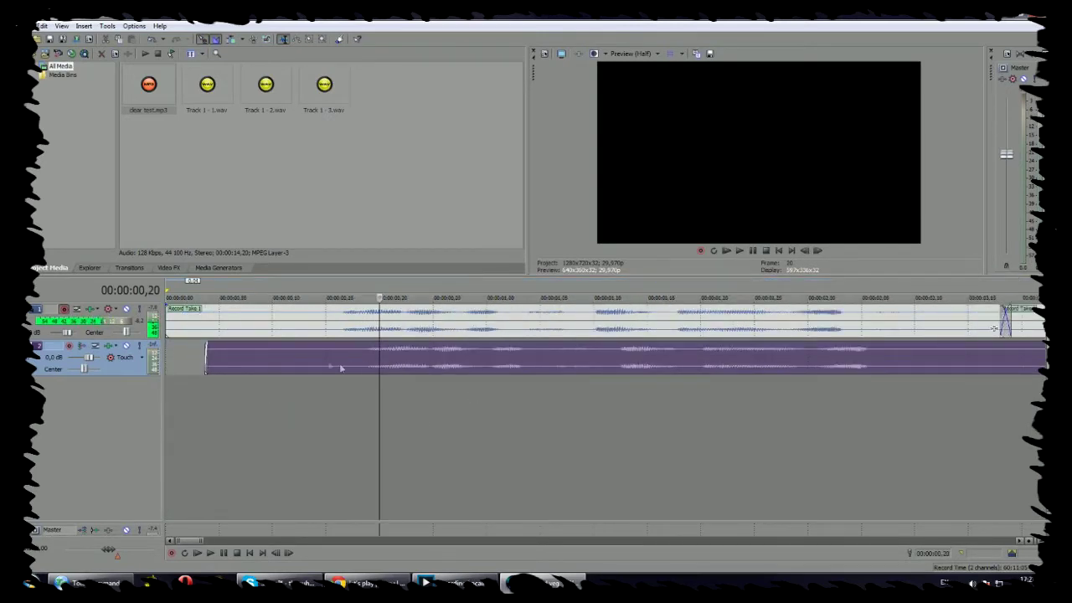
pyautogui.scroll(3, 402, 366)
pyautogui.moveTo(490, 359); pyautogui.dragTo(443, 359)
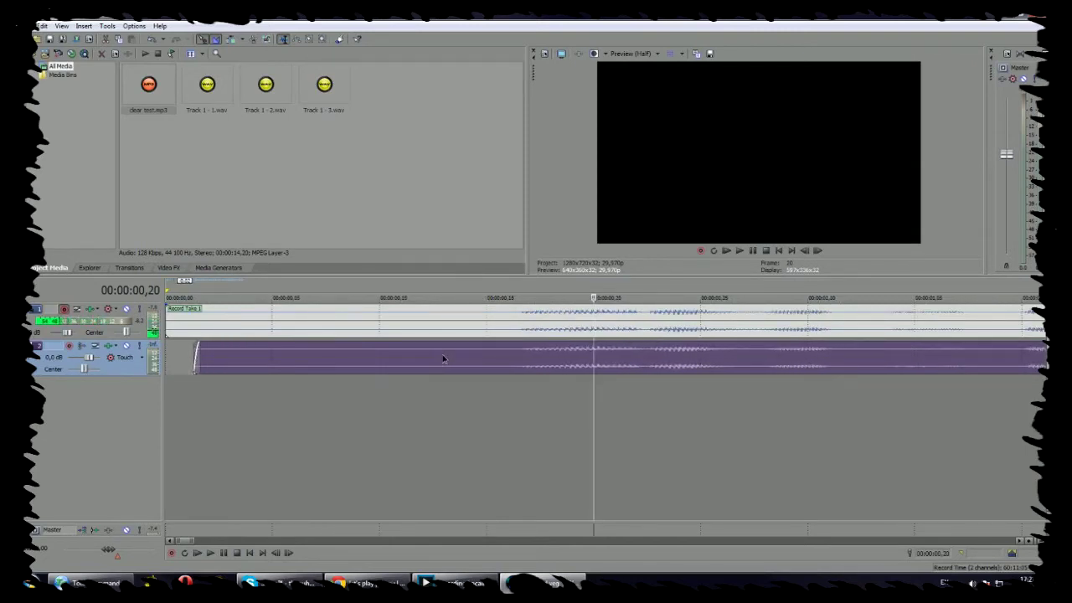
pyautogui.scroll(3, 453, 364)
pyautogui.scroll(-3, 438, 361)
# Step: Play both audio tracks from 00:00:00,15 through the first pause to check their alignment
pyautogui.click(437, 355)
pyautogui.click(406, 367)
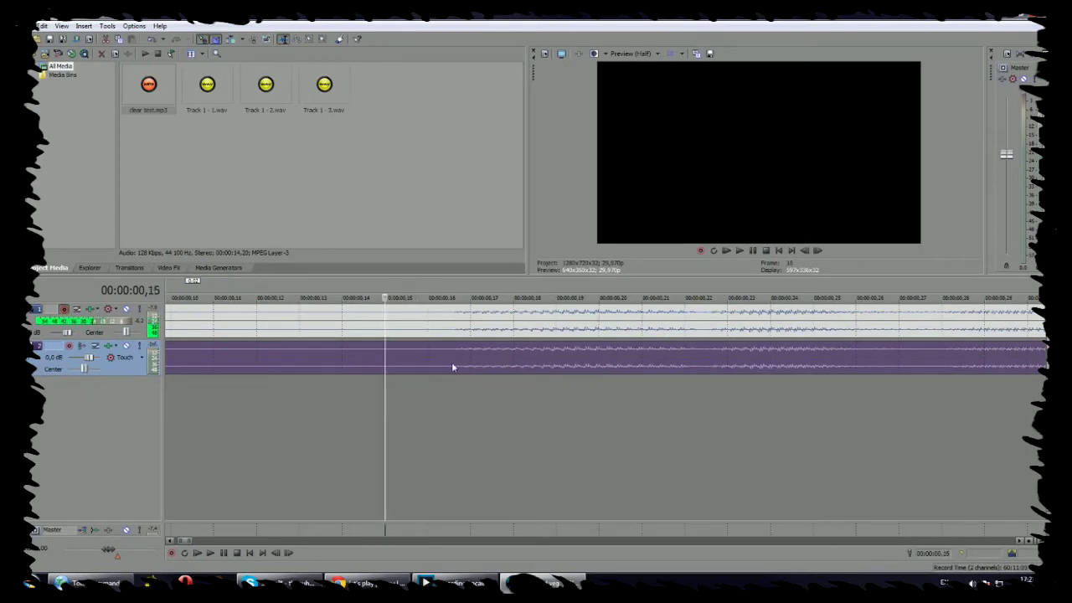
pyautogui.press('space')
pyautogui.scroll(-4, 478, 383)
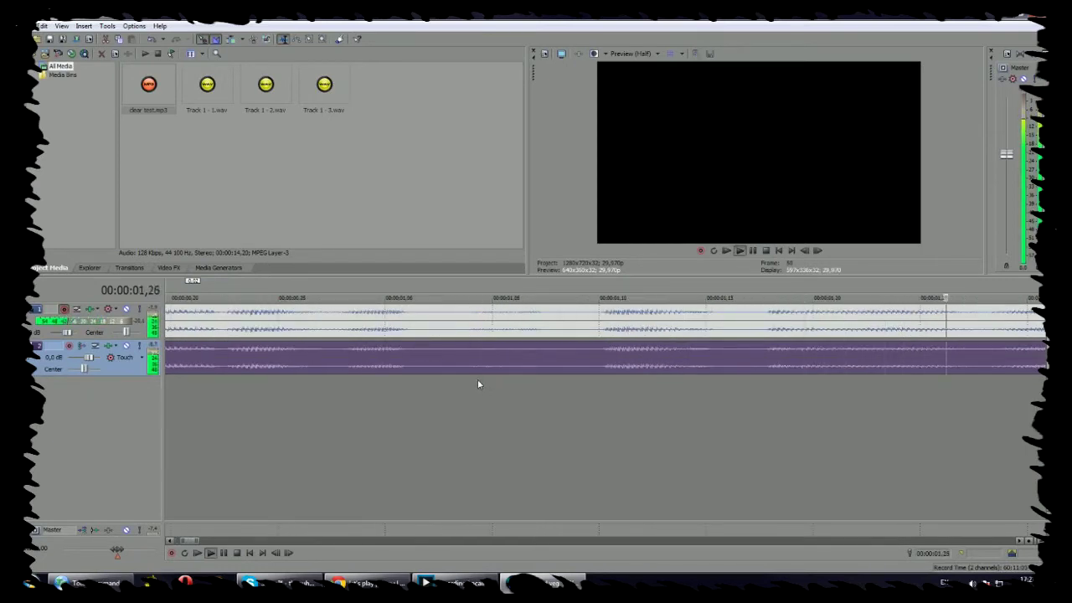
pyautogui.scroll(-2, 478, 379)
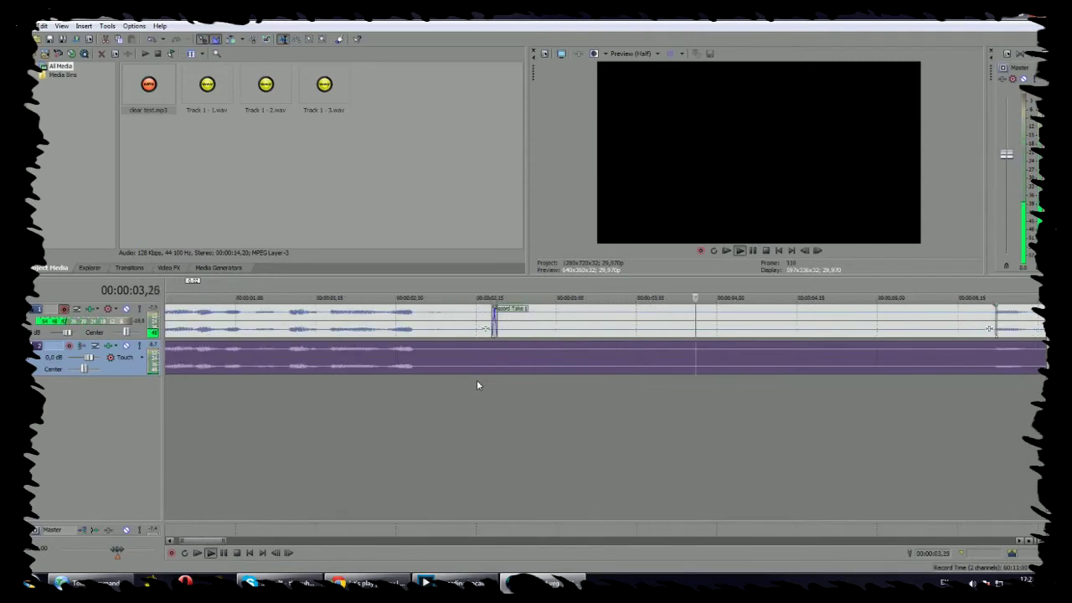
pyautogui.press('space')
# Step: Import intro project.mp4 from Total Commander and place it at the start of the timeline on new tracks
pyautogui.scroll(3, 417, 361)
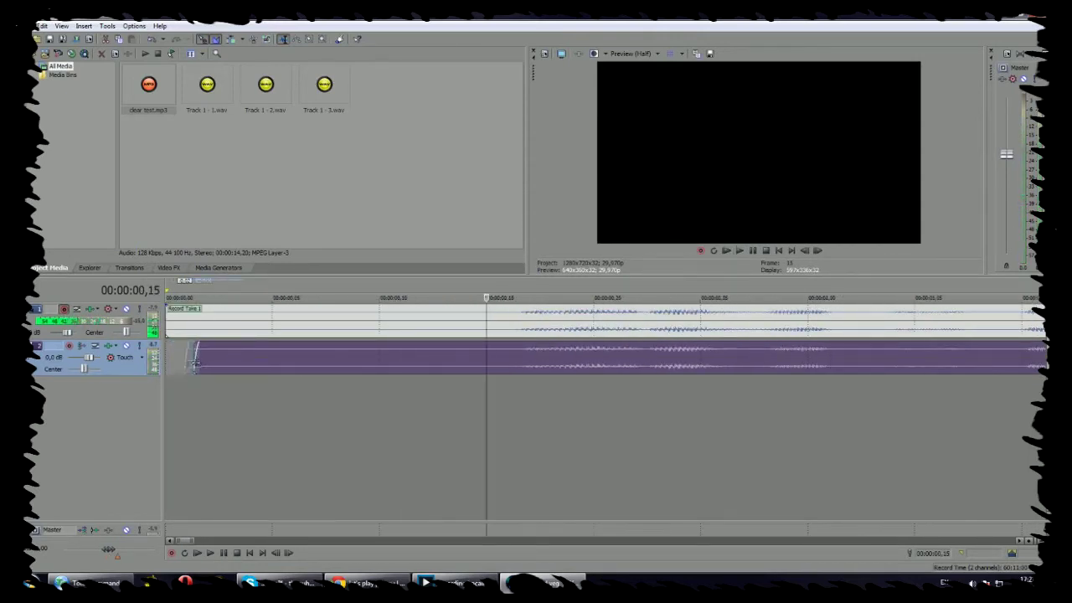
pyautogui.scroll(-2, 196, 373)
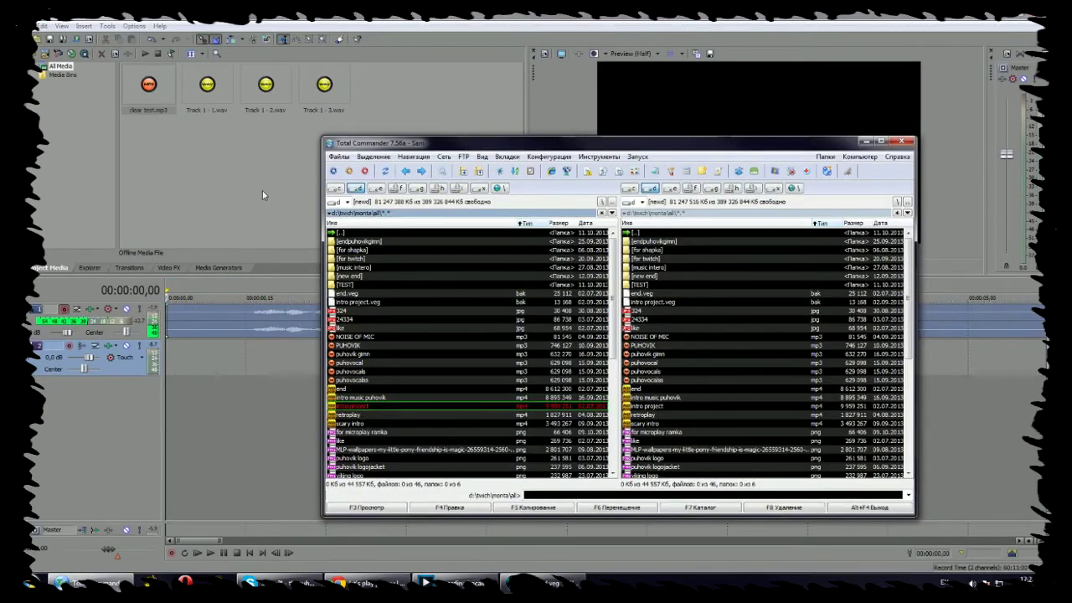
pyautogui.click(263, 194)
pyautogui.moveTo(211, 82); pyautogui.dragTo(195, 400)
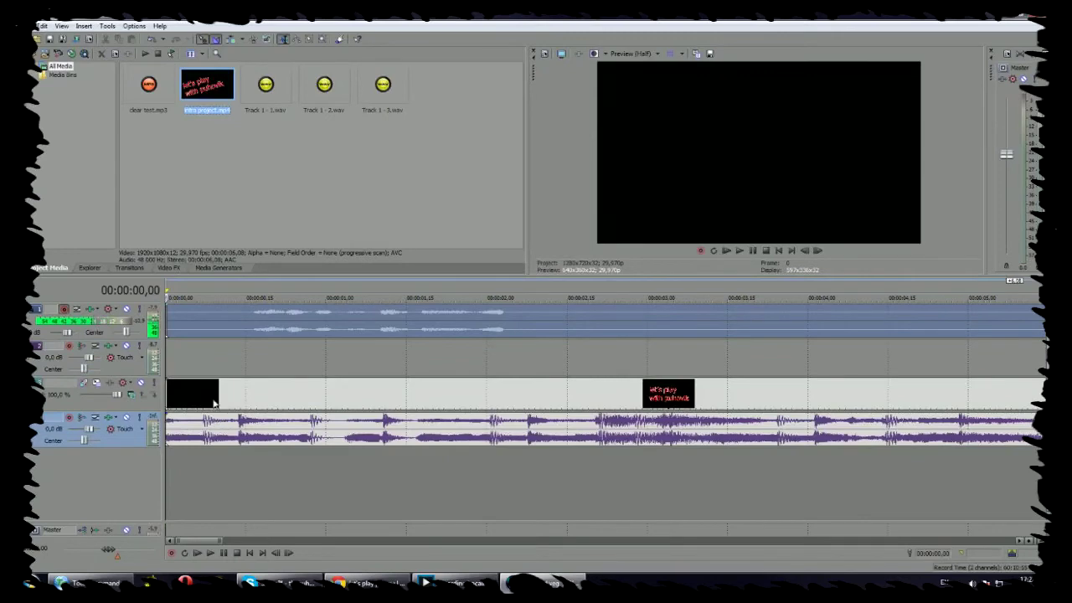
# Step: Delete the intro clip's audio and move the voice recording onto the audio track below the intro video
pyautogui.click(214, 403)
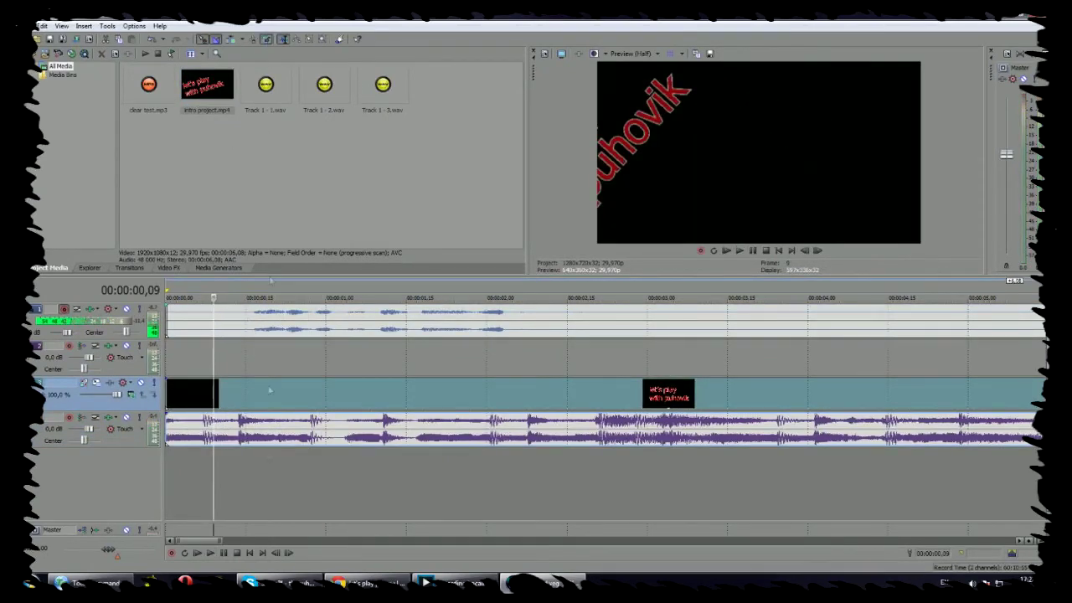
pyautogui.click(241, 433)
pyautogui.press('Delete')
pyautogui.moveTo(218, 319); pyautogui.dragTo(212, 437)
# Step: Play the intro video with the voice recording from about 00:00:00,07
pyautogui.click(203, 469)
pyautogui.press('space')
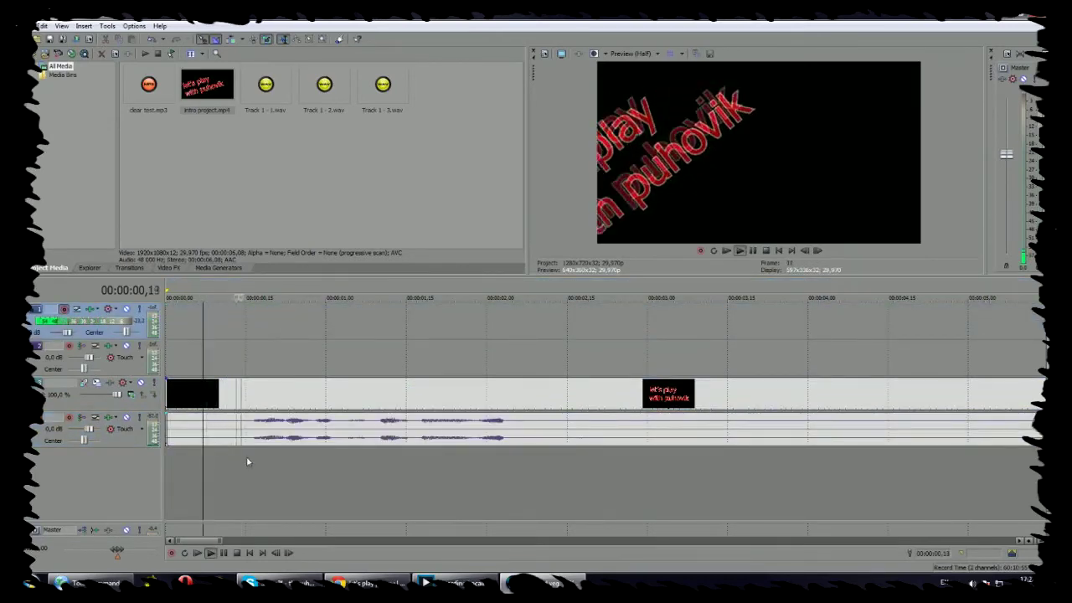
pyautogui.press('space')
pyautogui.click(279, 433)
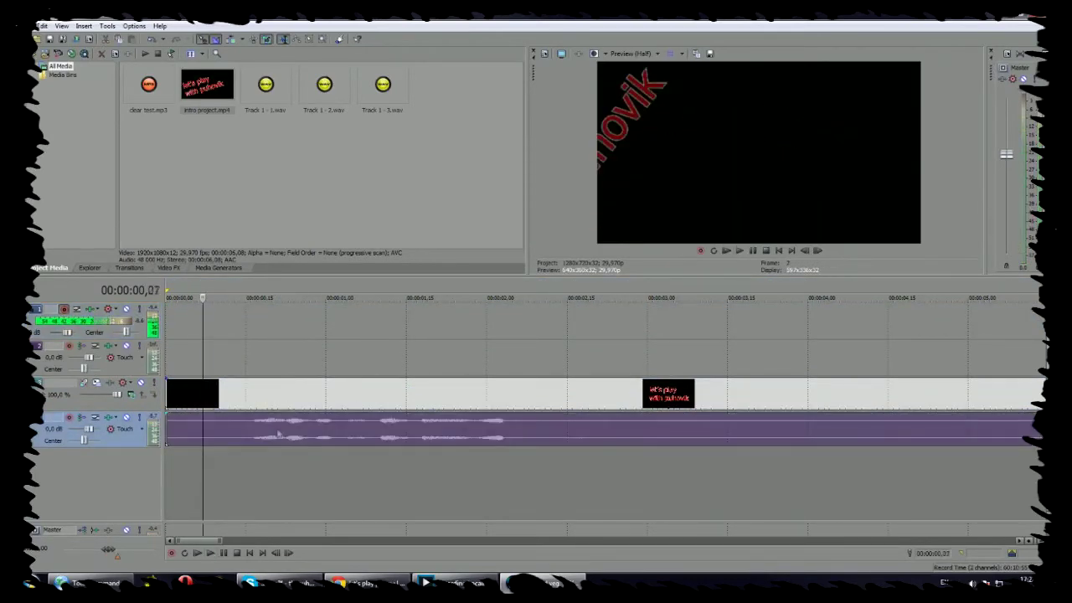
pyautogui.keyDown('ctrl'); pyautogui.click(259, 399); pyautogui.keyUp('ctrl')
pyautogui.rightClick(296, 399)
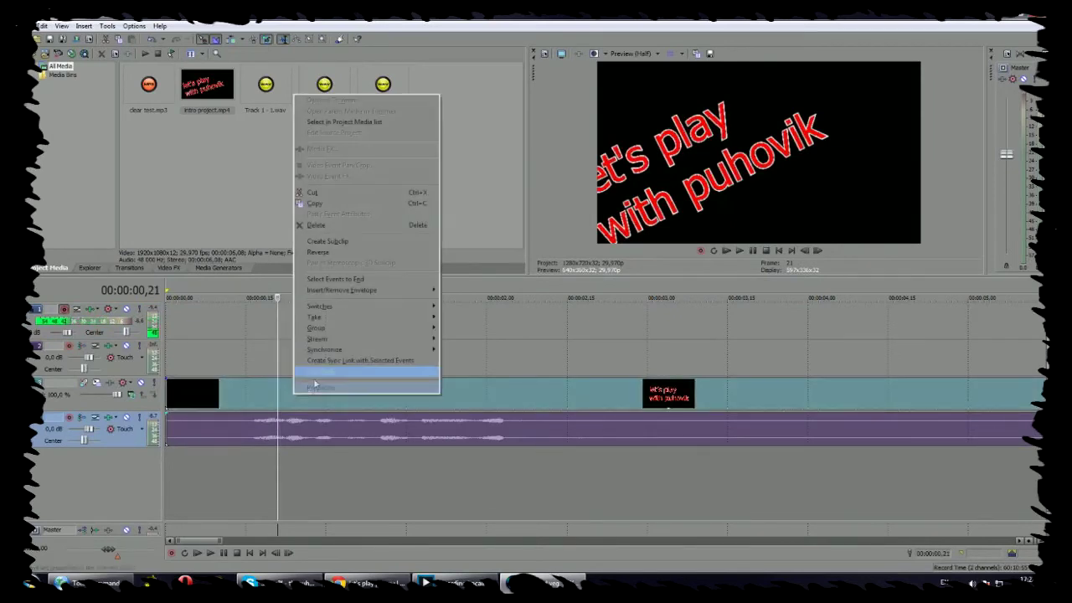
pyautogui.moveTo(359, 329)
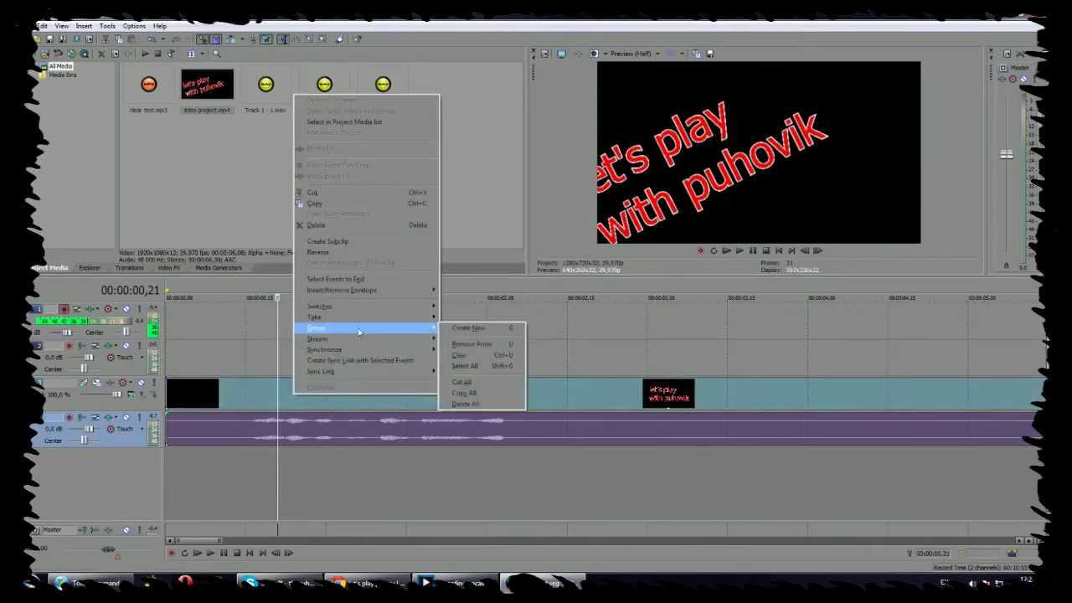
pyautogui.click(338, 430)
# Step: Group the intro video with the voice recording below it and switch event grouping back on so both clips move together
pyautogui.click(290, 397)
pyautogui.keyDown('ctrl'); pyautogui.click(311, 429); pyautogui.keyUp('ctrl')
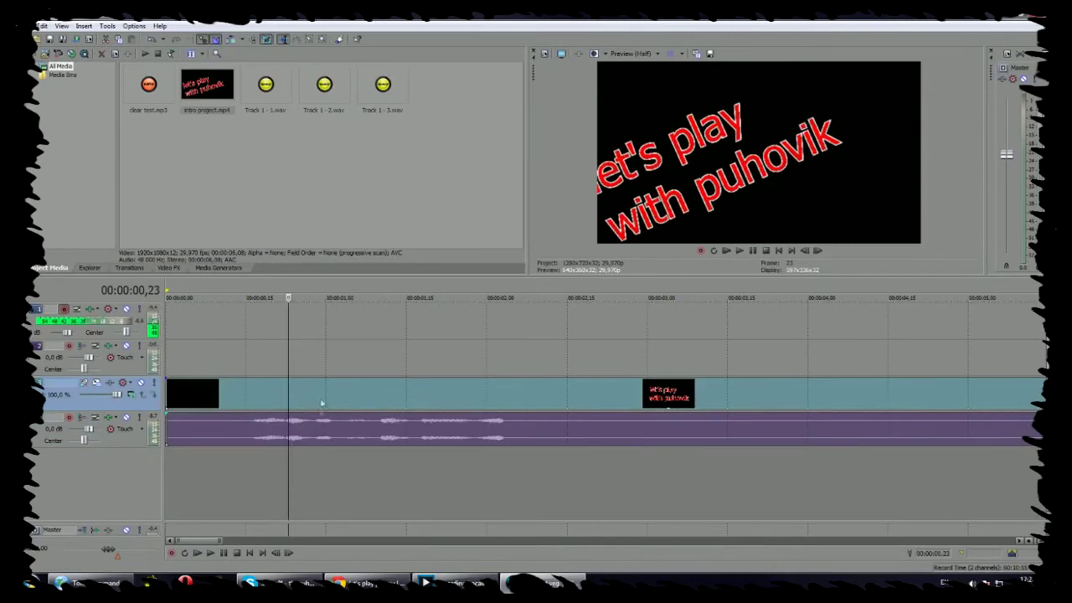
pyautogui.rightClick(320, 392)
pyautogui.moveTo(402, 328)
pyautogui.click(477, 327)
pyautogui.click(266, 39)
pyautogui.click(347, 361)
pyautogui.moveTo(314, 395)
pyautogui.mouseDown()
pyautogui.moveTo(507, 393)
pyautogui.moveTo(314, 393)
pyautogui.mouseUp()
# Step: Play the grouped clips from 00:00:00,07 and preview the intro video at 00:00:02,13, 00:00:00,24 and 00:00:00,15
pyautogui.click(236, 466)
pyautogui.moveTo(236, 466); pyautogui.dragTo(206, 460)
pyautogui.press('space')
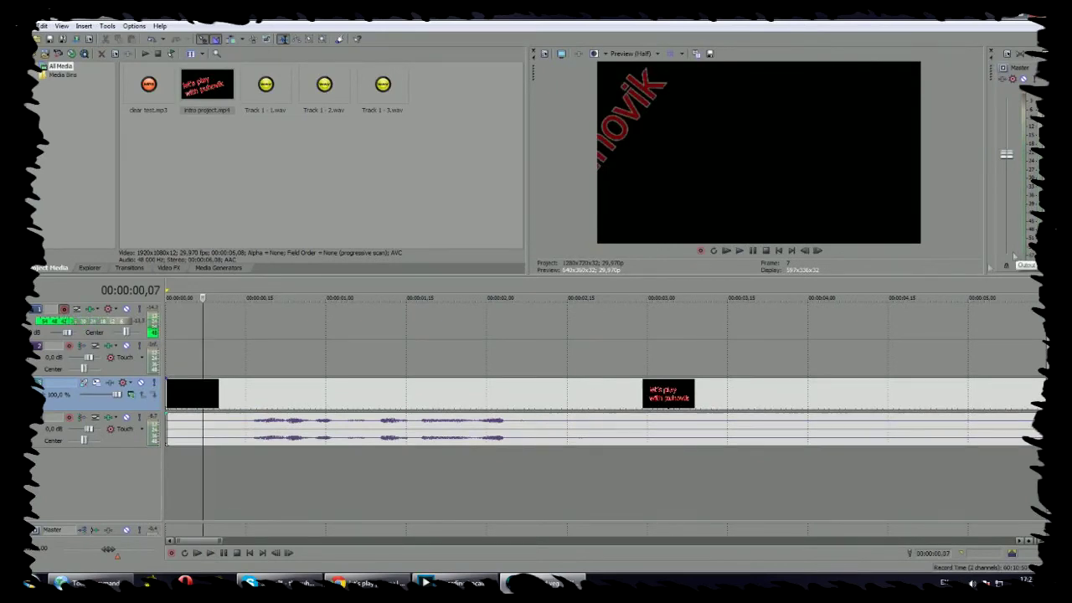
pyautogui.click(556, 394)
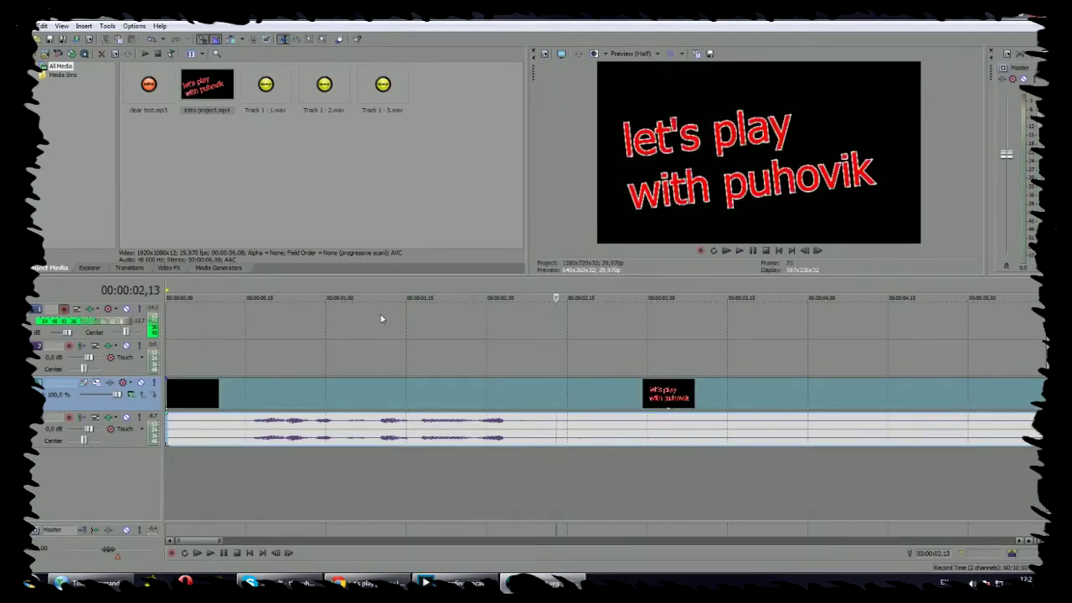
pyautogui.click(294, 397)
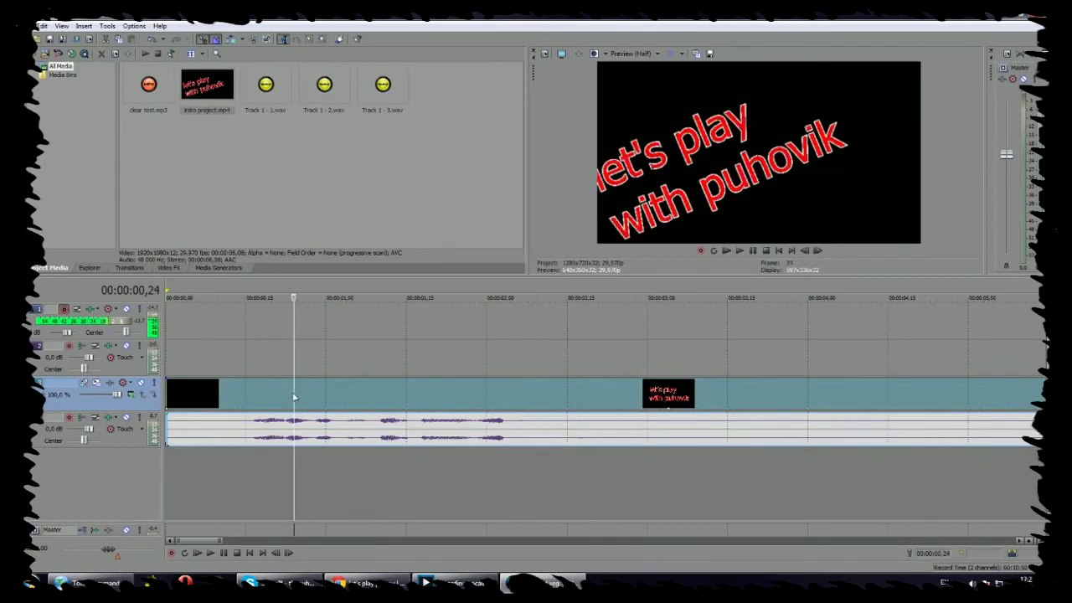
pyautogui.click(248, 391)
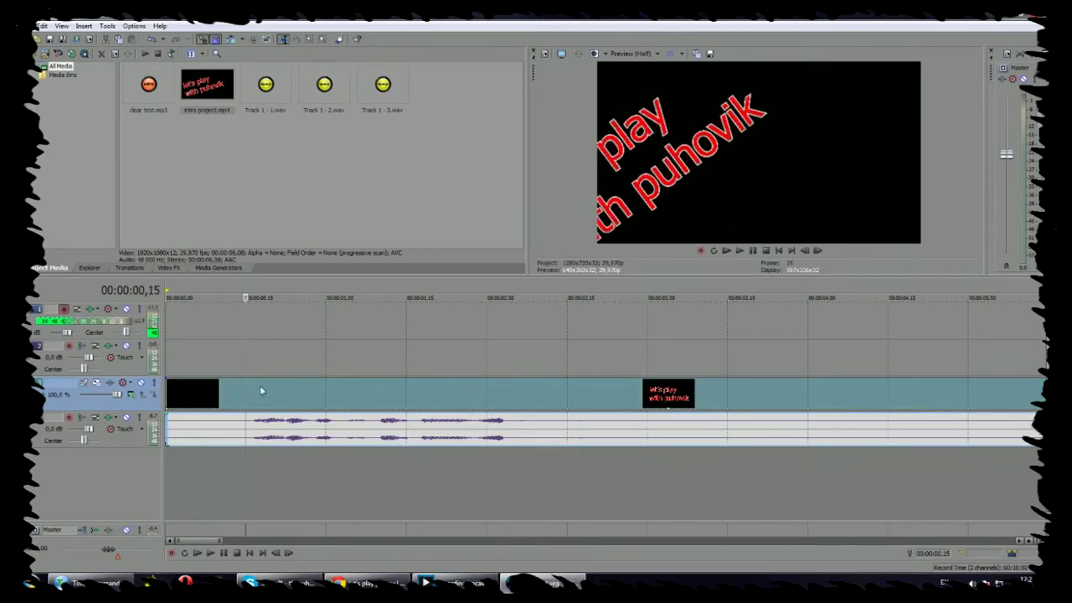
pyautogui.scroll(-3, 436, 417)
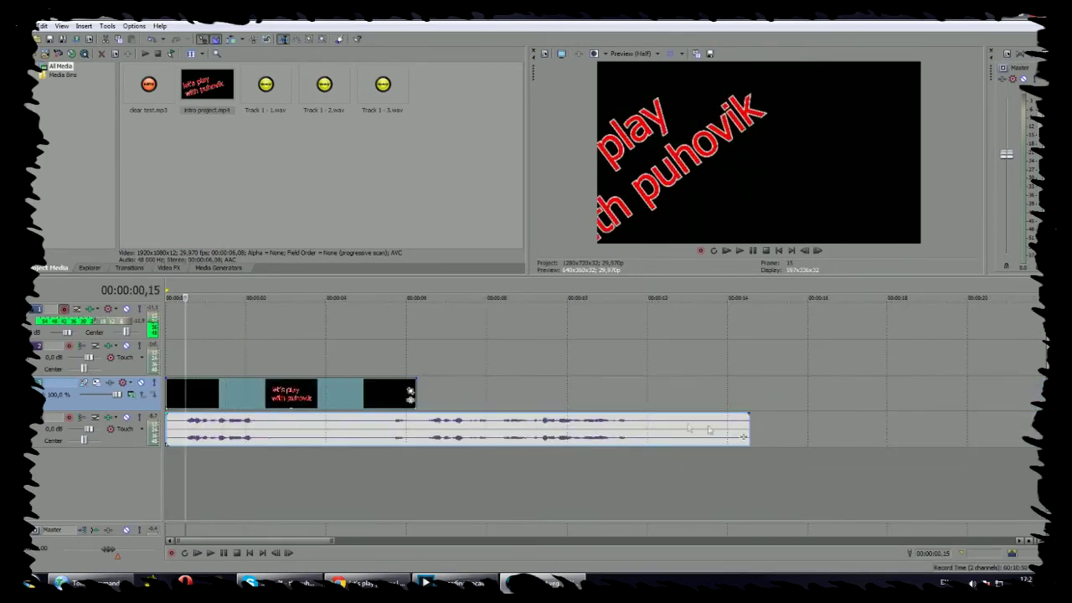
pyautogui.click(718, 429)
pyautogui.click(743, 437)
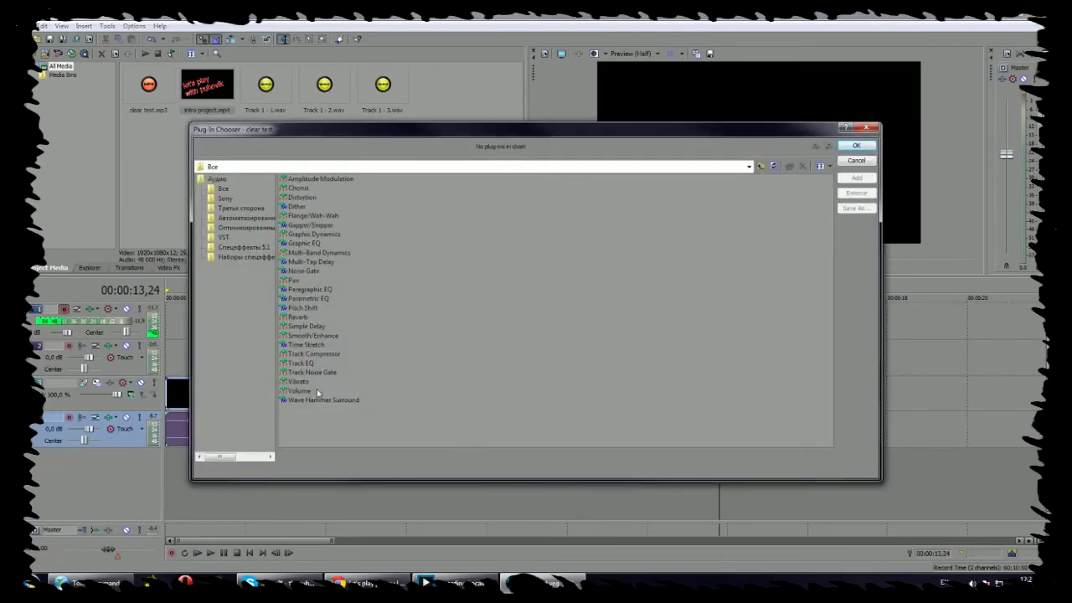
pyautogui.click(855, 160)
# Step: Add the Noise Gate effect to the clear test voice recording and lower its threshold level
pyautogui.click(688, 434)
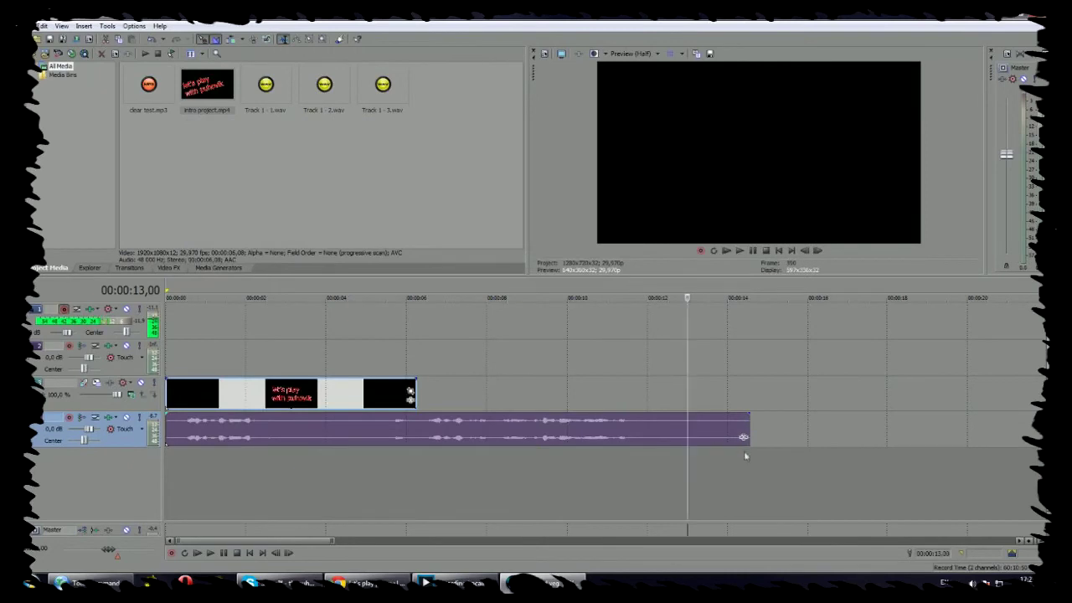
pyautogui.scroll(1, 747, 454)
pyautogui.click(719, 439)
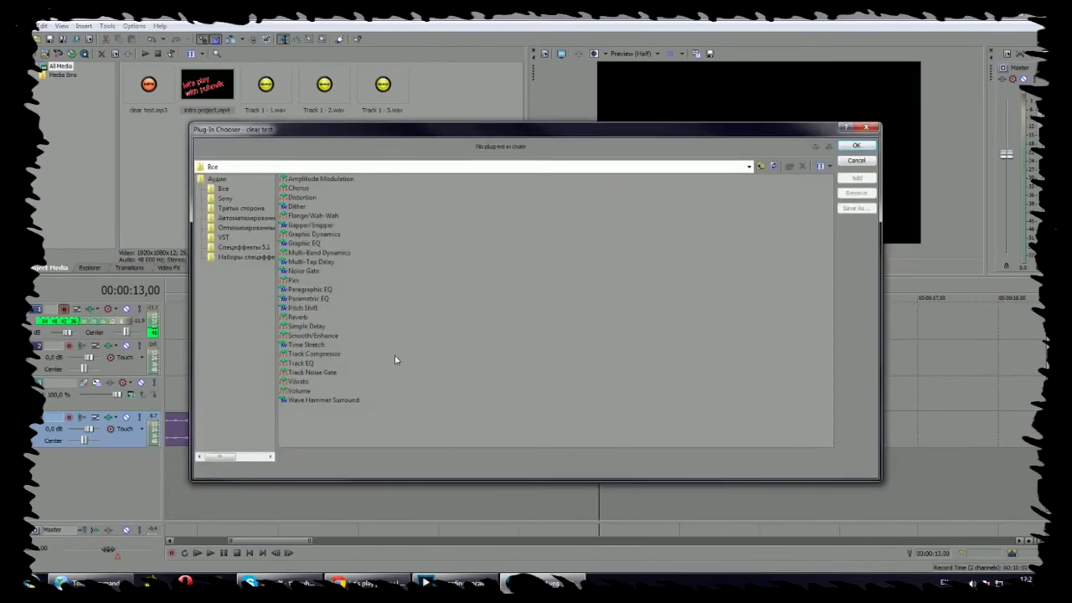
pyautogui.click(302, 272)
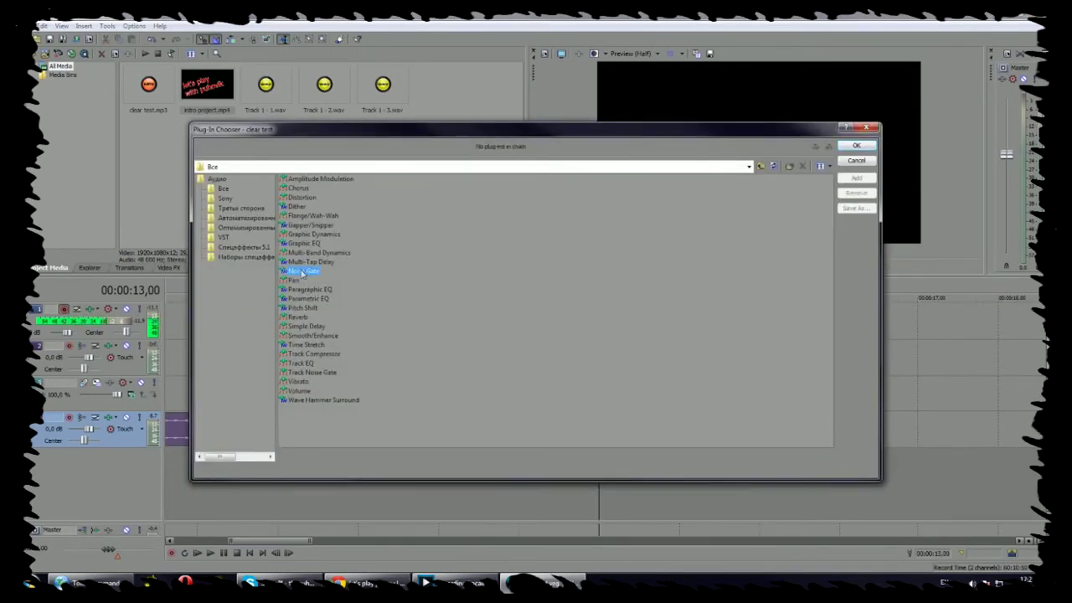
pyautogui.click(855, 178)
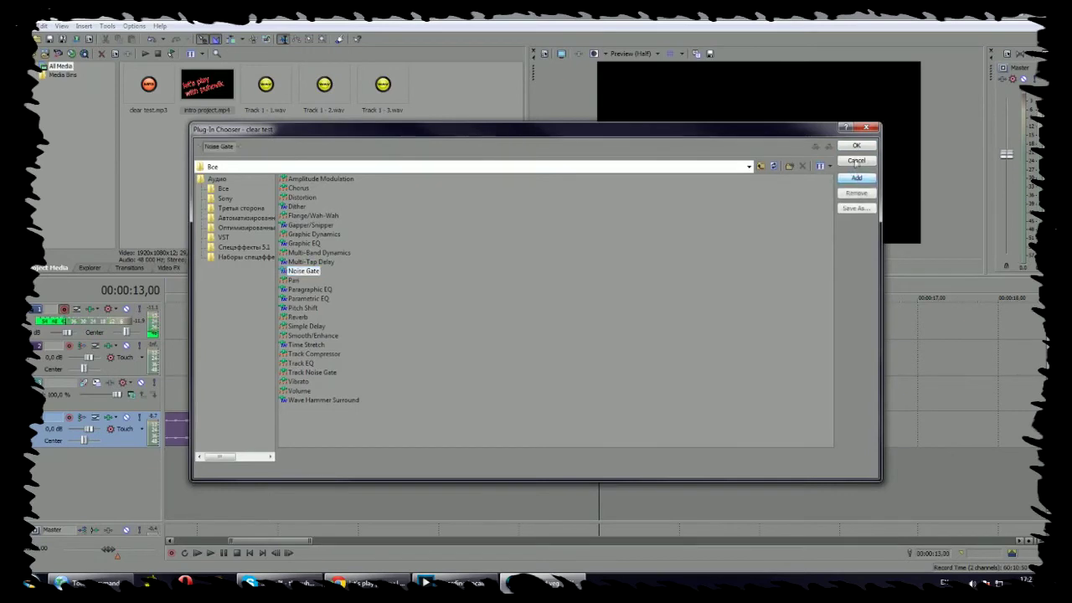
pyautogui.click(855, 146)
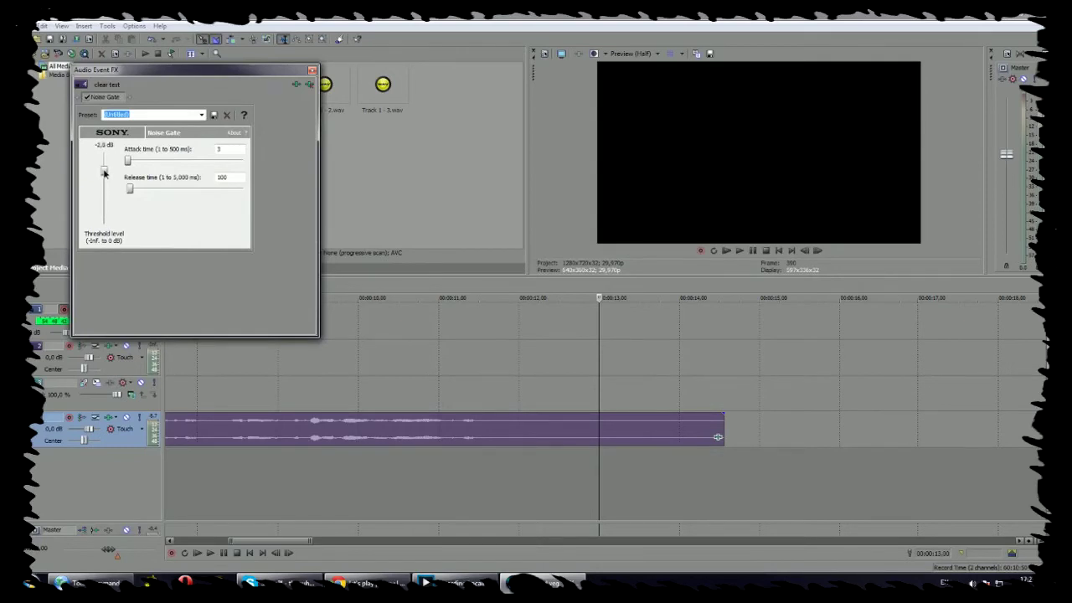
pyautogui.moveTo(104, 161); pyautogui.dragTo(107, 219)
pyautogui.click(313, 70)
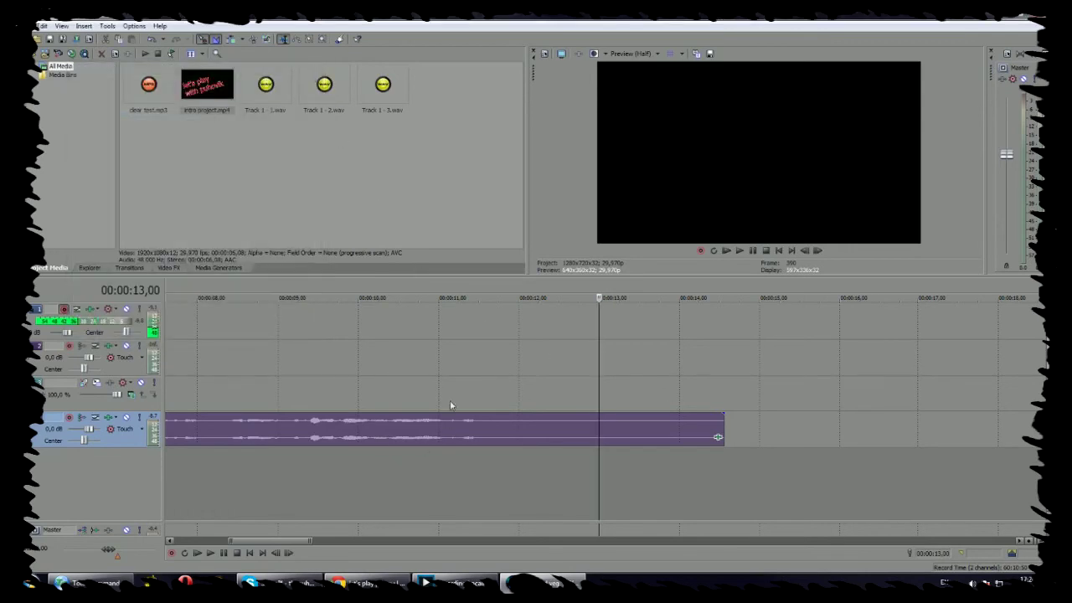
# Step: Place the playhead at 00:00:02,07, in the pause after the first phrase of the voice recording
pyautogui.moveTo(278, 543); pyautogui.dragTo(224, 543)
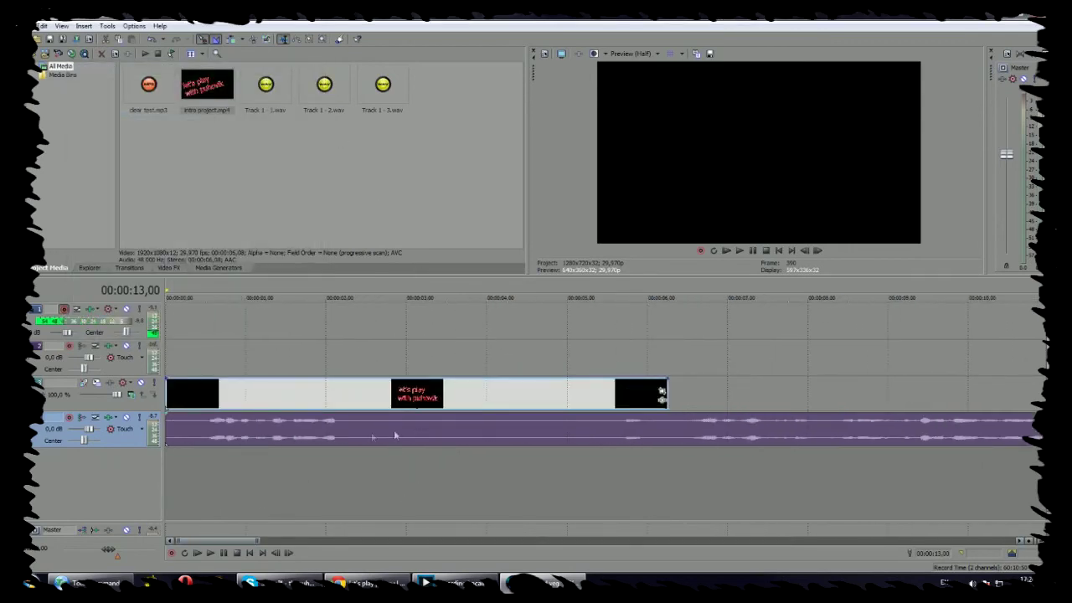
pyautogui.click(346, 434)
pyautogui.scroll(-3, 368, 418)
pyautogui.scroll(3, 368, 419)
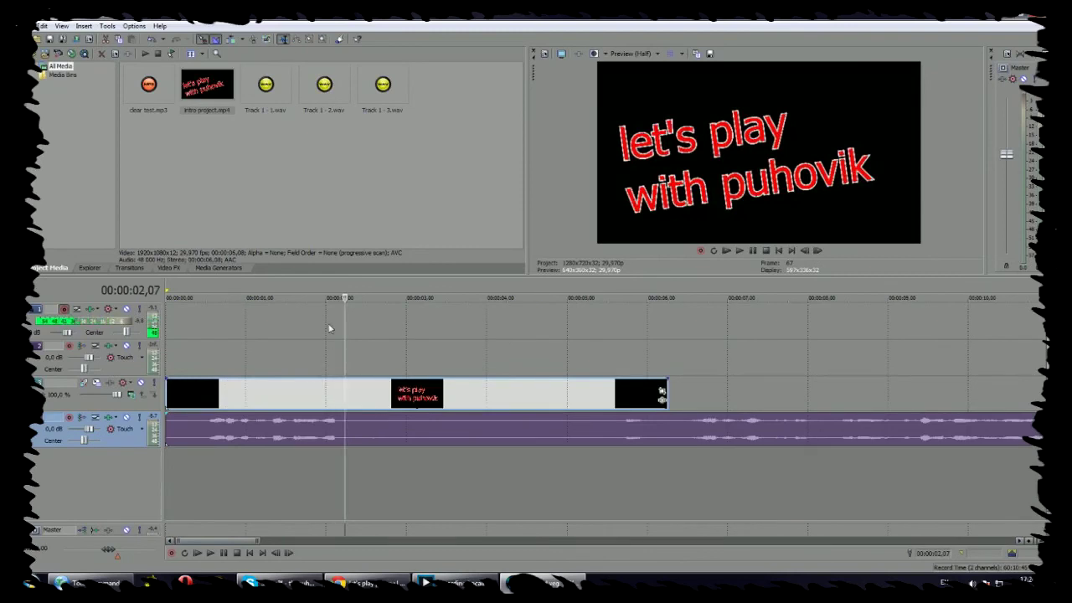
pyautogui.scroll(-3, 460, 382)
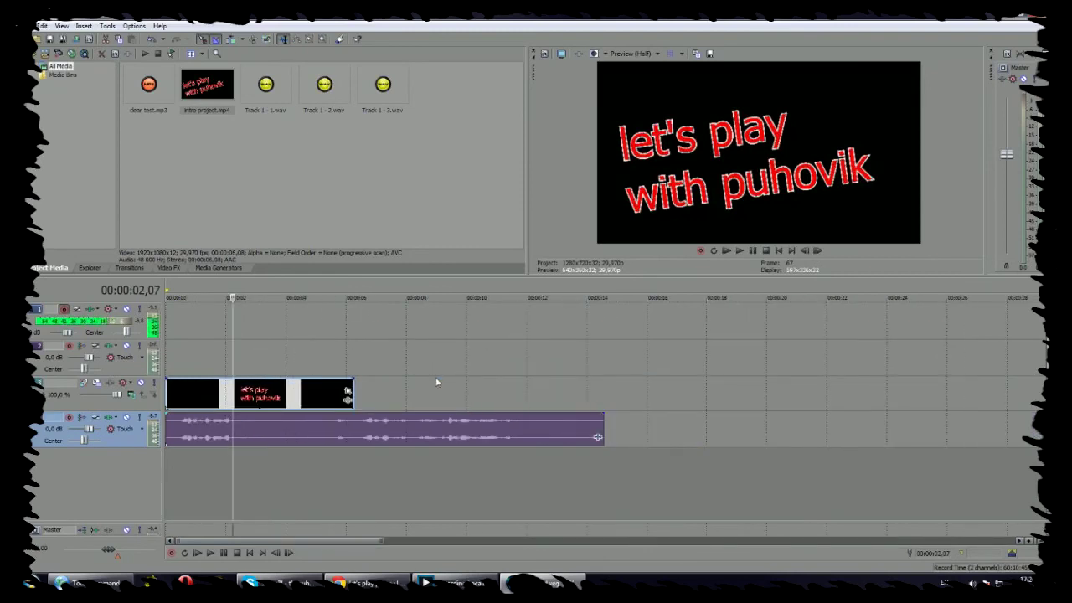